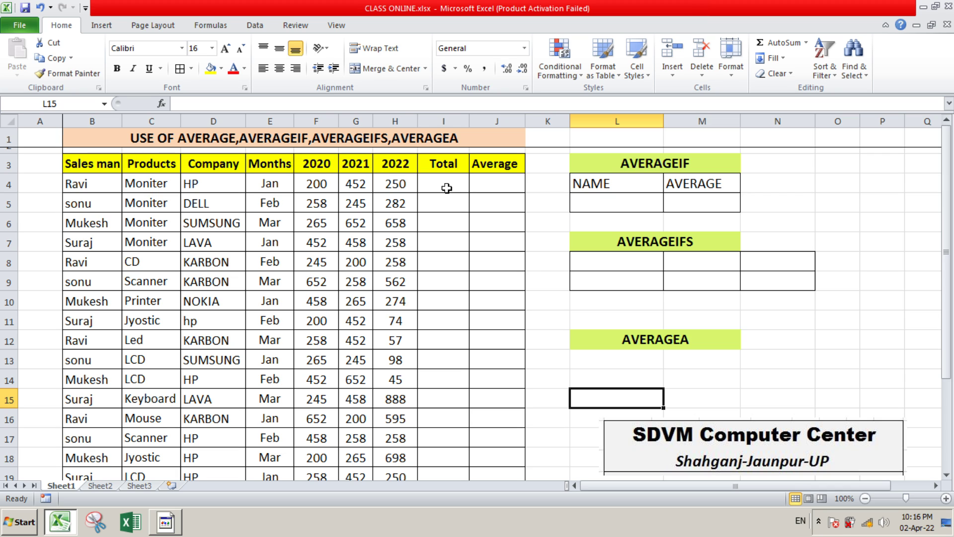
Enter =SUM(F4:H4) in cell I4 to total the first row's 2020 to 2022 figures.
{"action": "left_click", "coordinate": [447, 188]}
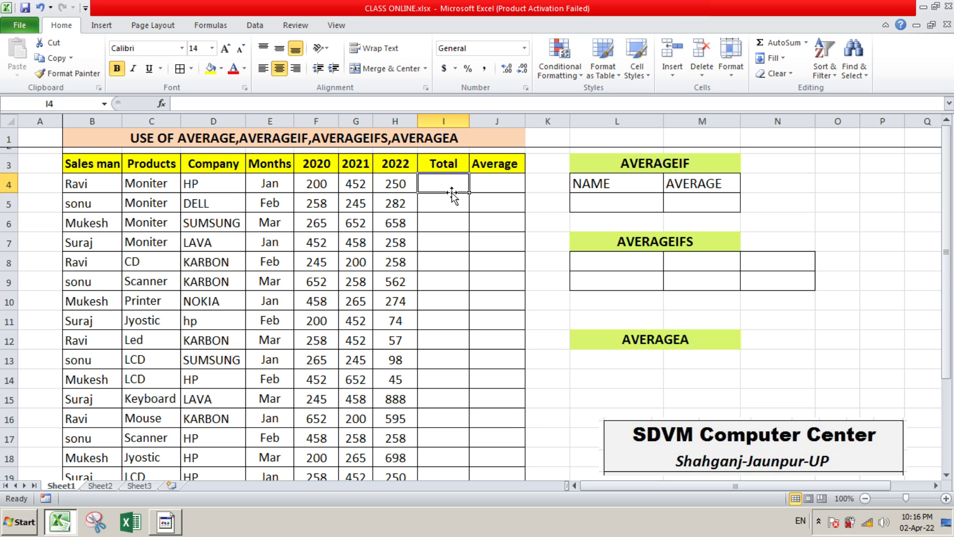
{"action": "type", "text": "="}
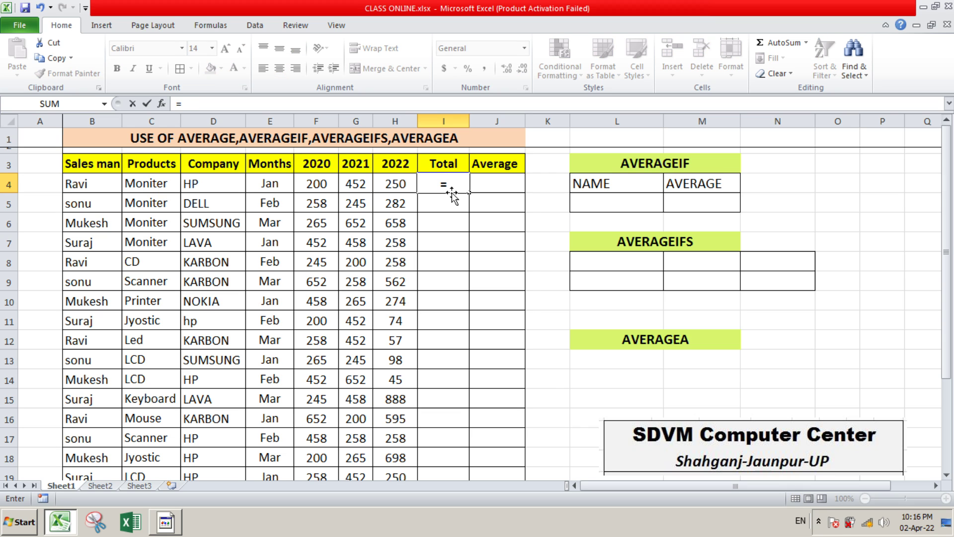
{"action": "type", "text": "sum"}
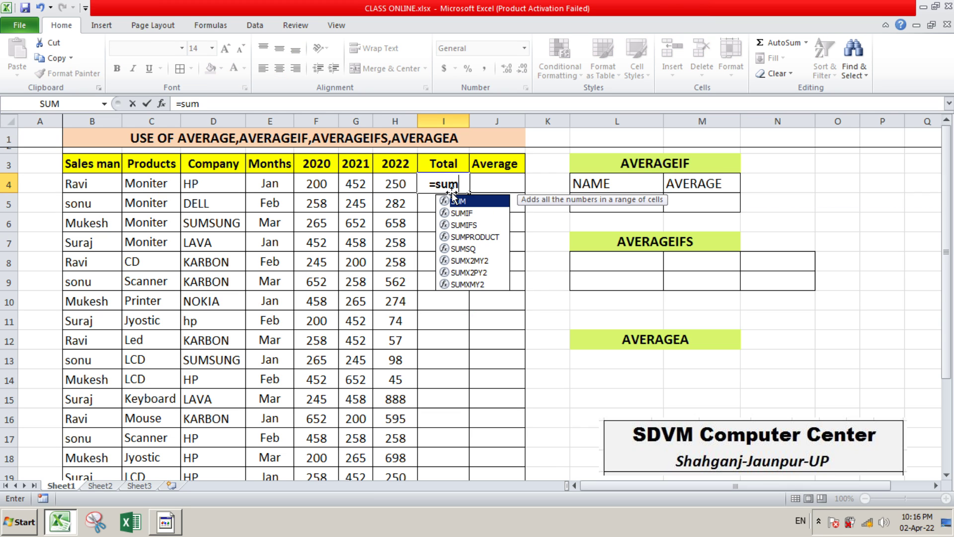
{"action": "key", "text": "Tab"}
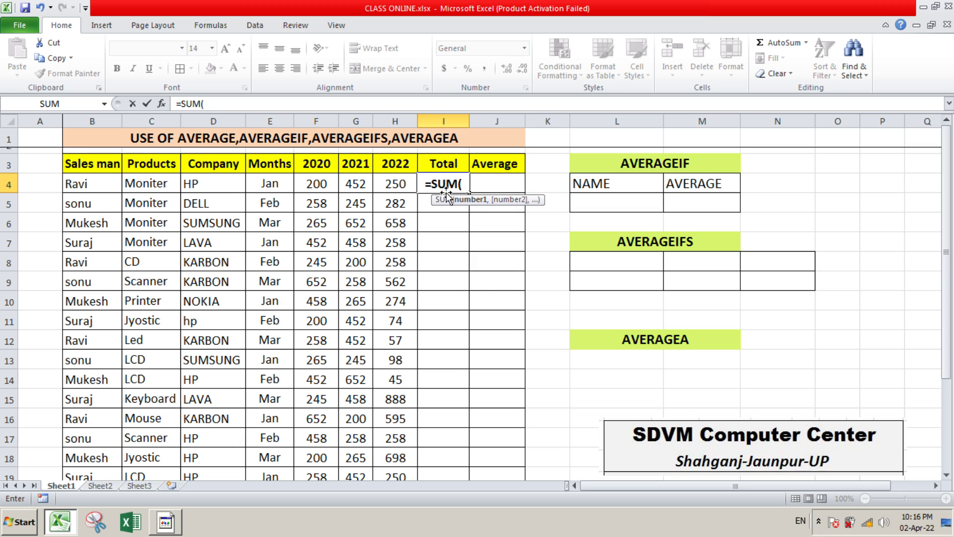
{"action": "left_click", "coordinate": [324, 186]}
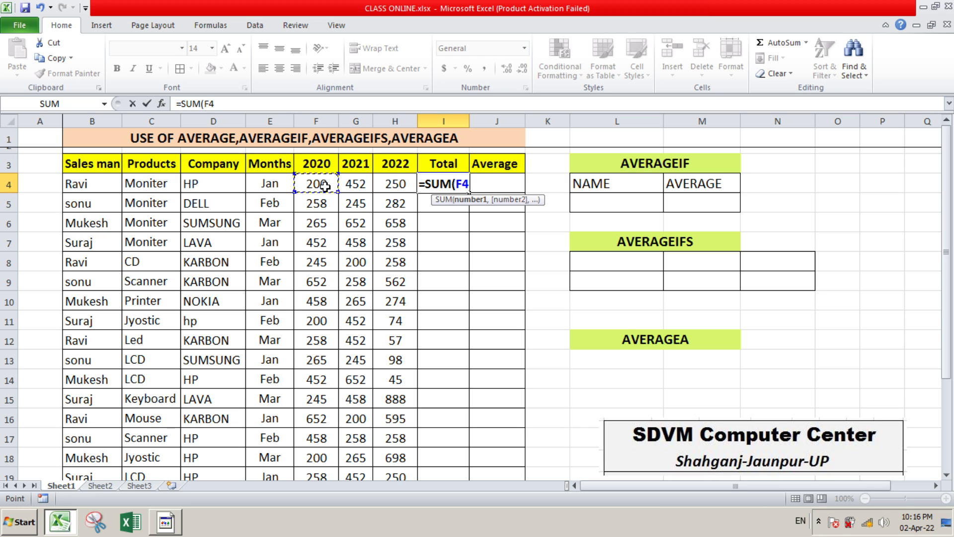
{"action": "left_click", "coordinate": [400, 187], "text": "shift"}
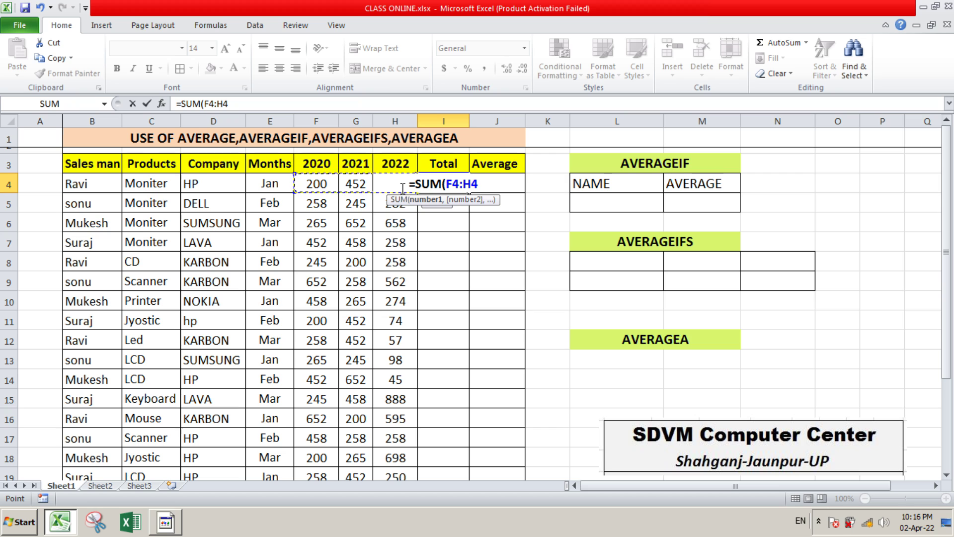
{"action": "type", "text": ")"}
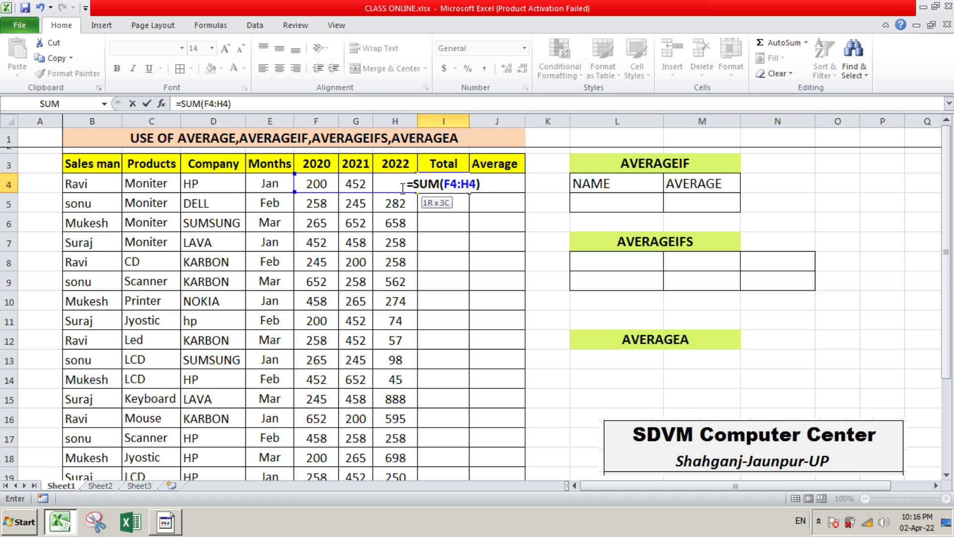
{"action": "key", "text": "Return"}
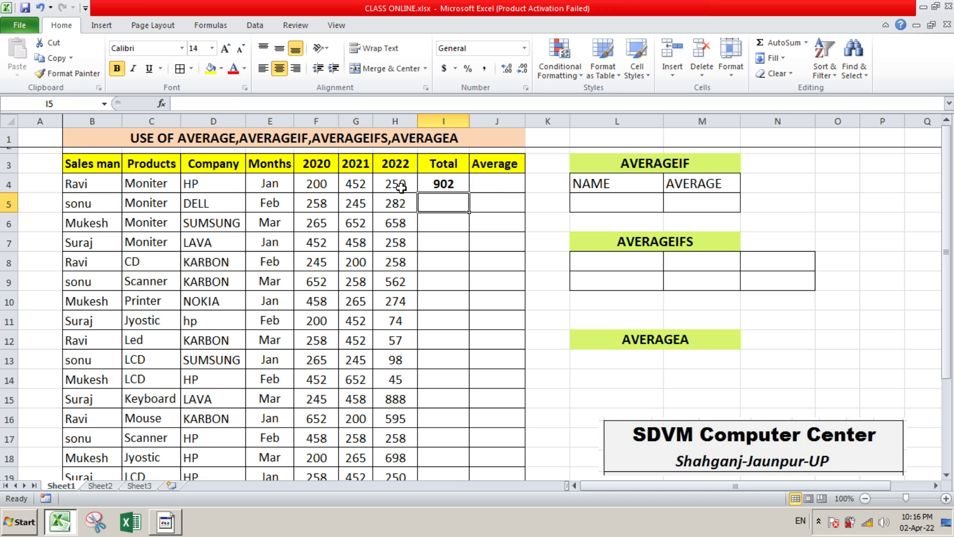
Fill the SUM formula from I4 down the Total column through row 24.
{"action": "left_click", "coordinate": [441, 183]}
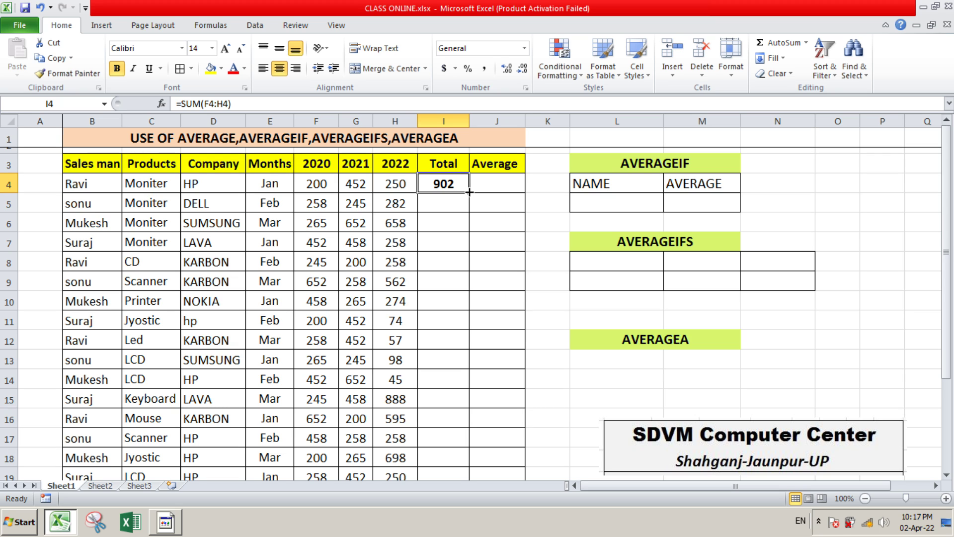
{"action": "left_click_drag", "start_coordinate": [469, 192], "coordinate": [473, 458]}
{"action": "scroll", "coordinate": [459, 356], "scroll_direction": "up", "scroll_amount": 3}
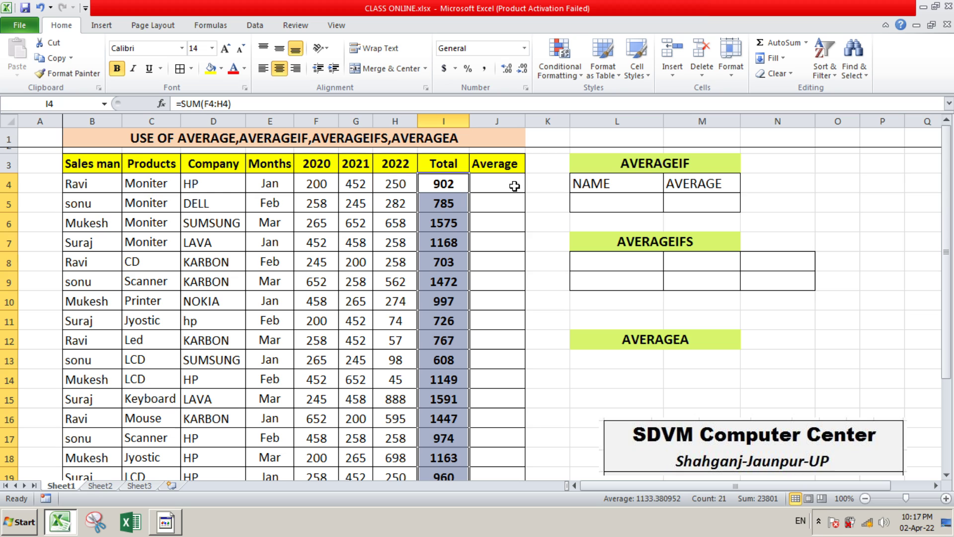
{"action": "left_click", "coordinate": [507, 185]}
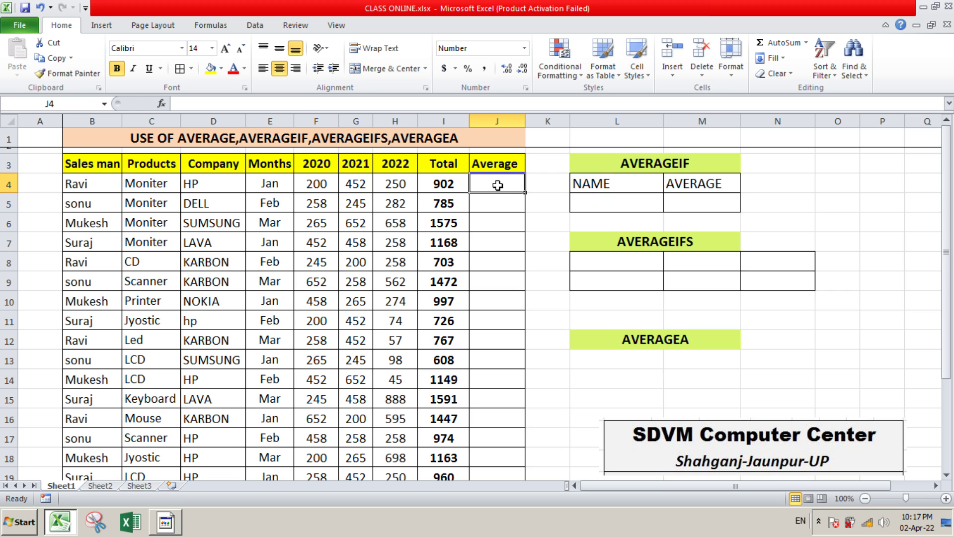
{"action": "type", "text": "="}
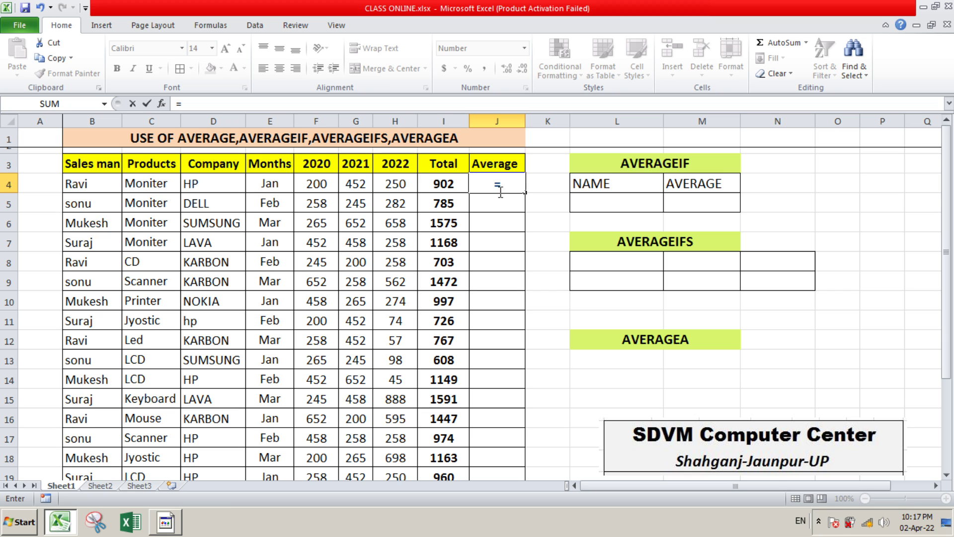
{"action": "key", "text": "Escape"}
Left-align cell J4, the first cell under the Average heading.
{"action": "left_click", "coordinate": [503, 238]}
{"action": "left_click", "coordinate": [493, 184]}
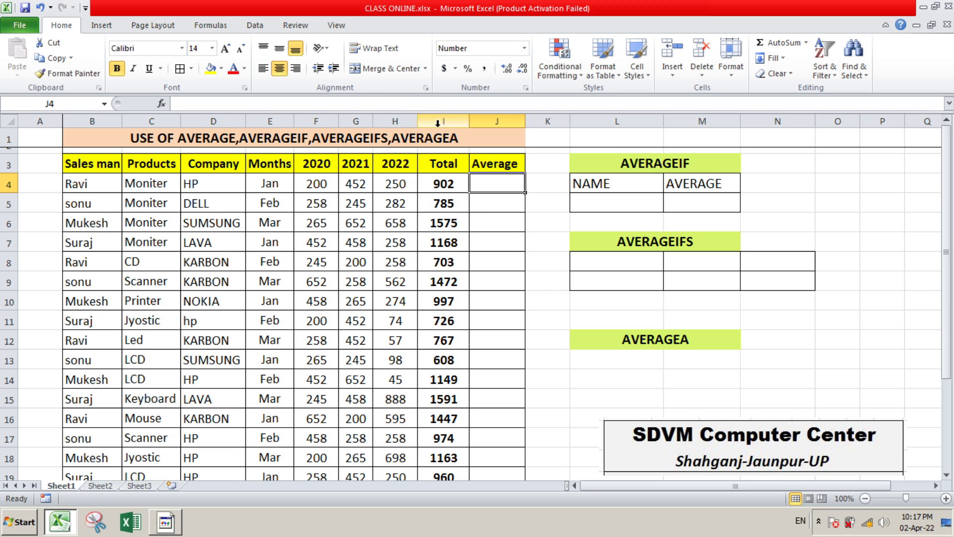
{"action": "left_click", "coordinate": [263, 68]}
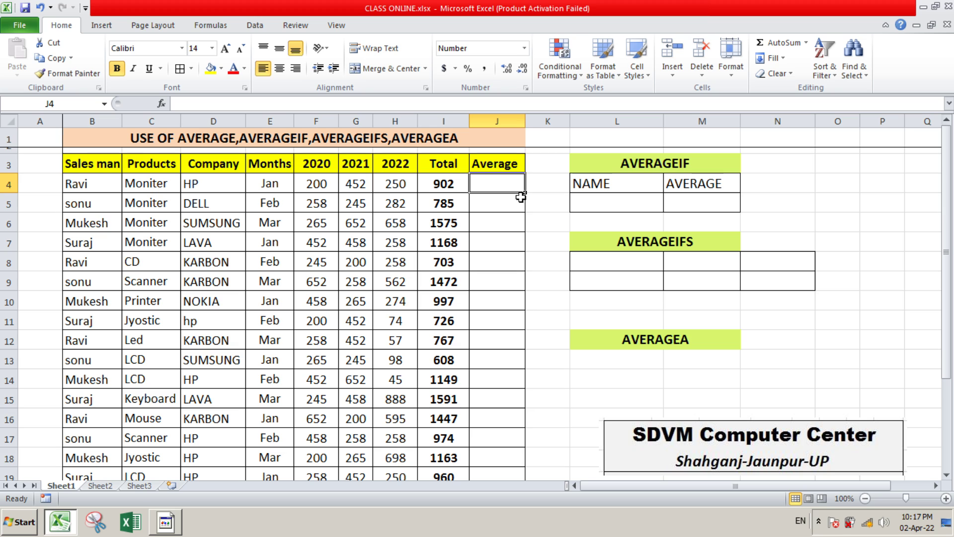
Enter =I4/3 in cell J4 to average the first row's total over three years.
{"action": "type", "text": "="}
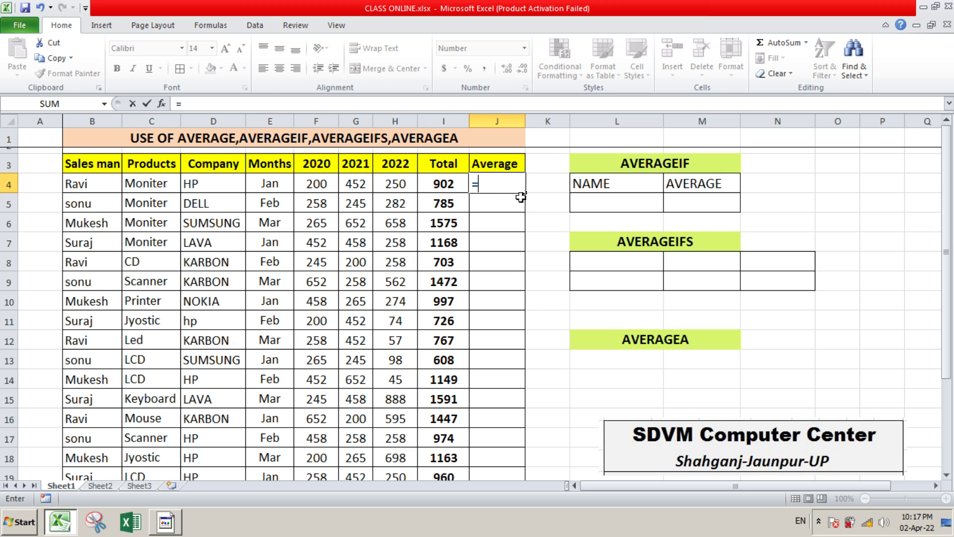
{"action": "left_click", "coordinate": [446, 185]}
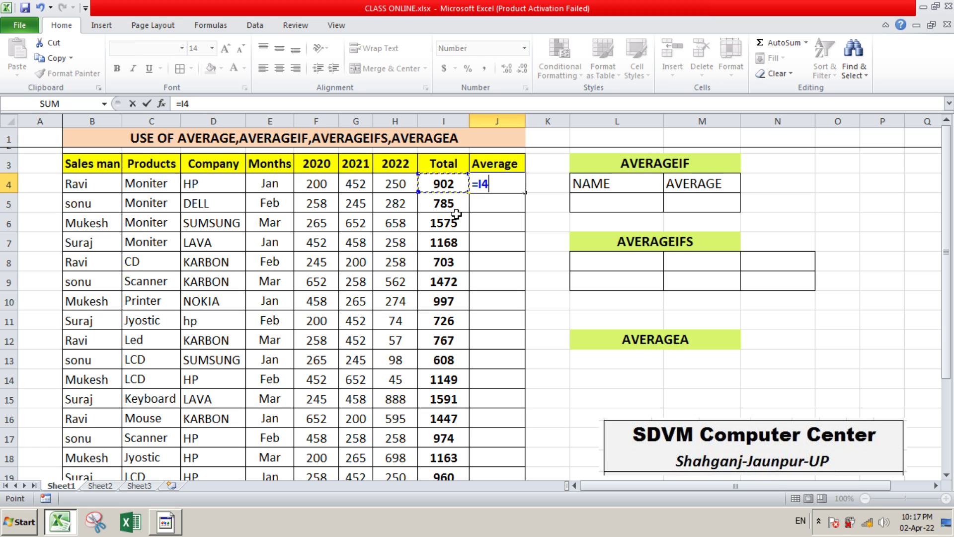
{"action": "type", "text": "/"}
{"action": "mouse_move", "coordinate": [322, 185]}
{"action": "left_mouse_down"}
{"action": "mouse_move", "coordinate": [380, 184]}
{"action": "mouse_move", "coordinate": [320, 185]}
{"action": "left_mouse_up"}
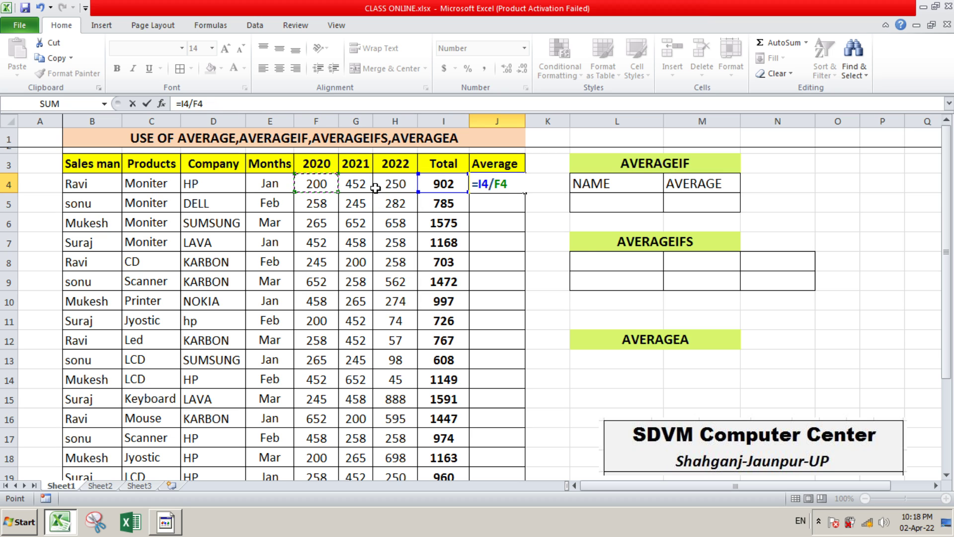
{"action": "key", "text": "BackSpace"}
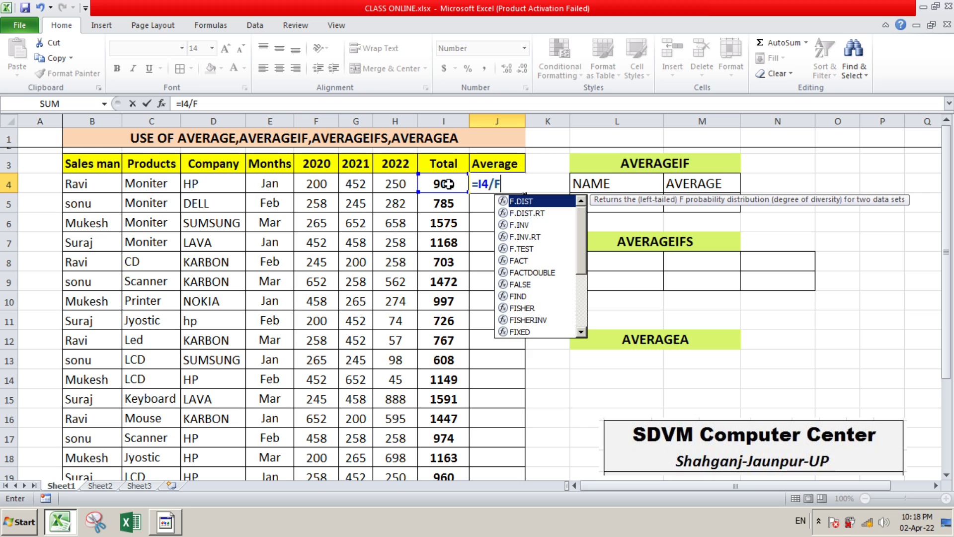
{"action": "key", "text": "BackSpace"}
{"action": "type", "text": "3"}
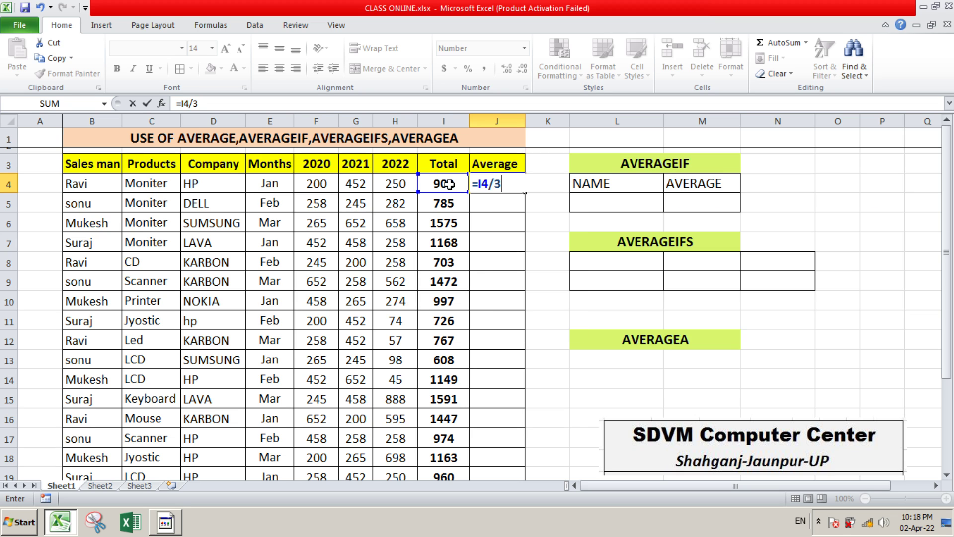
{"action": "key", "text": "Return"}
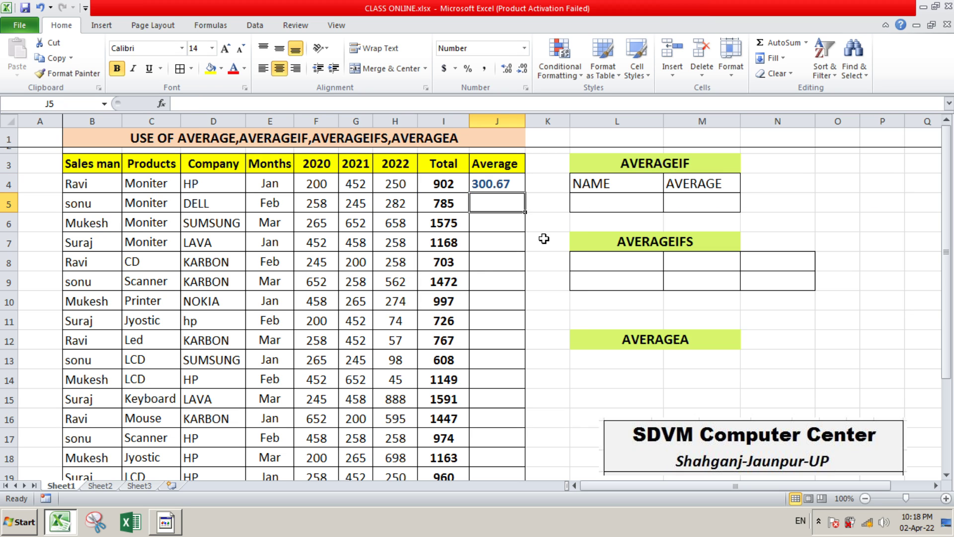
{"action": "left_click", "coordinate": [503, 185]}
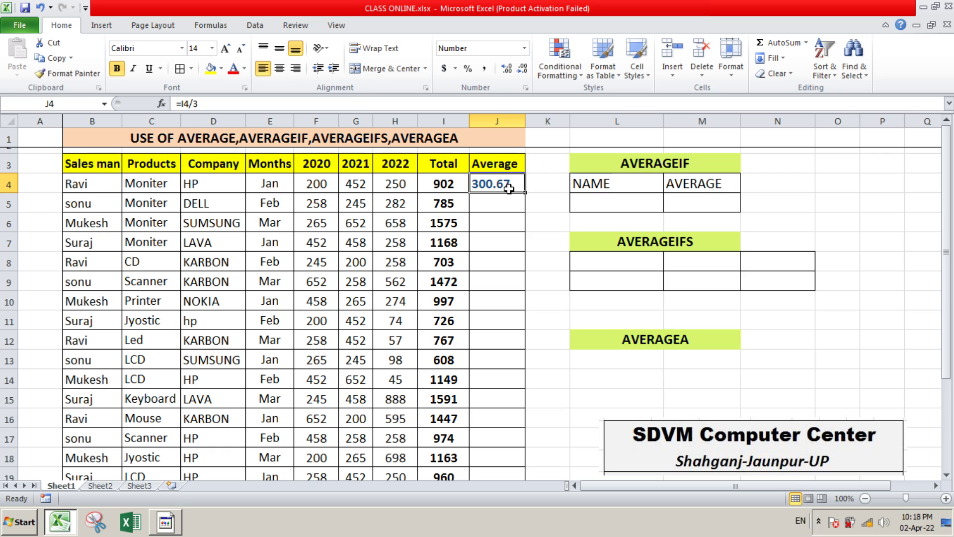
Check the first row's average by entering =300.67*3 in the empty cell L6.
{"action": "left_click", "coordinate": [593, 223]}
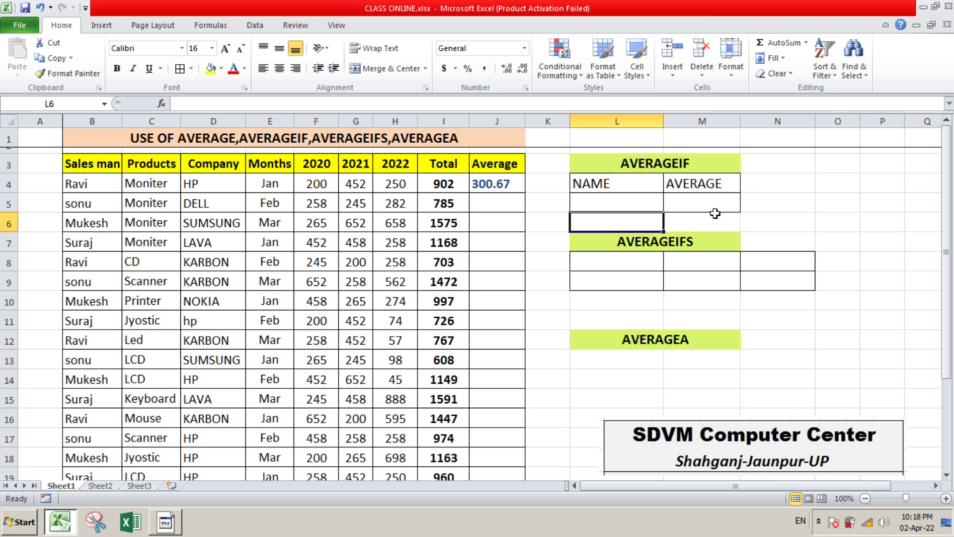
{"action": "type", "text": "="}
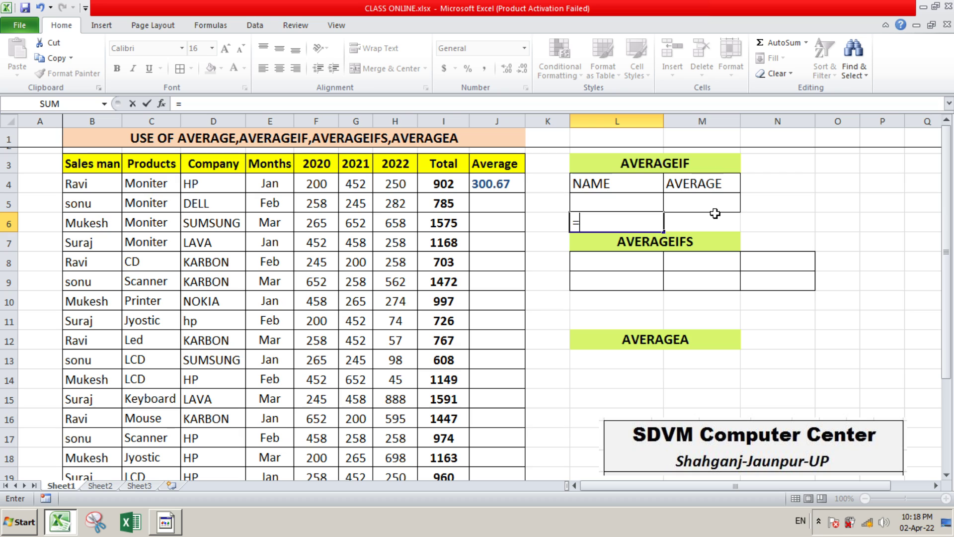
{"action": "type", "text": "30"}
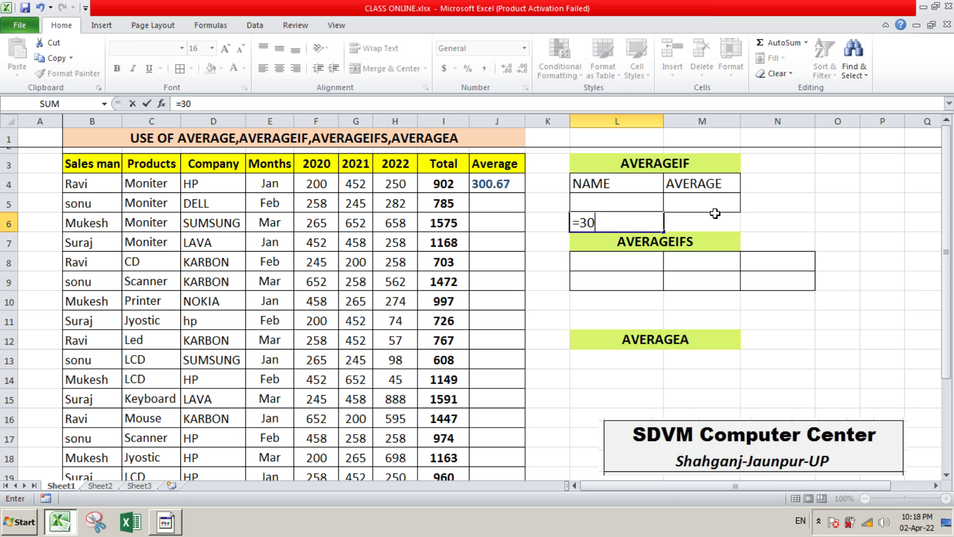
{"action": "type", "text": "0.67*"}
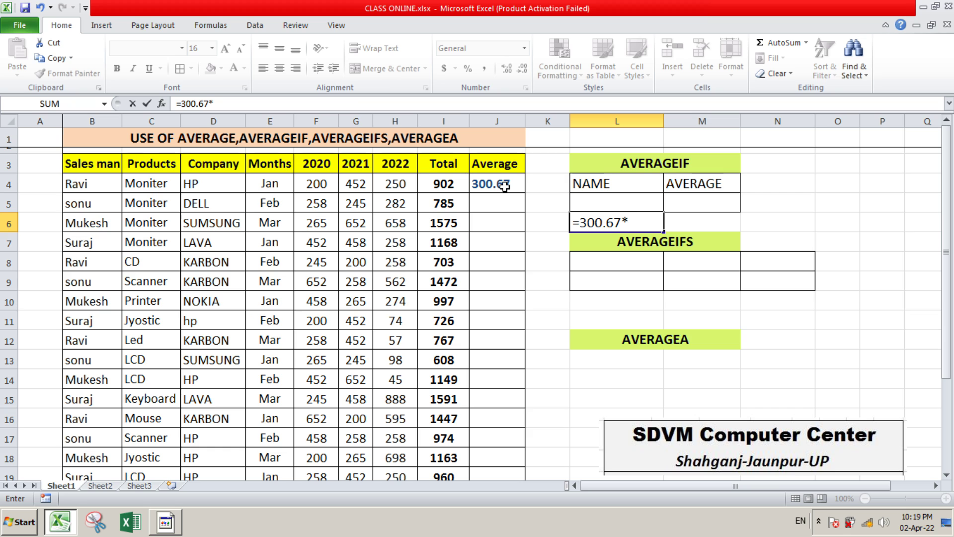
{"action": "type", "text": "3"}
{"action": "key", "text": "Return"}
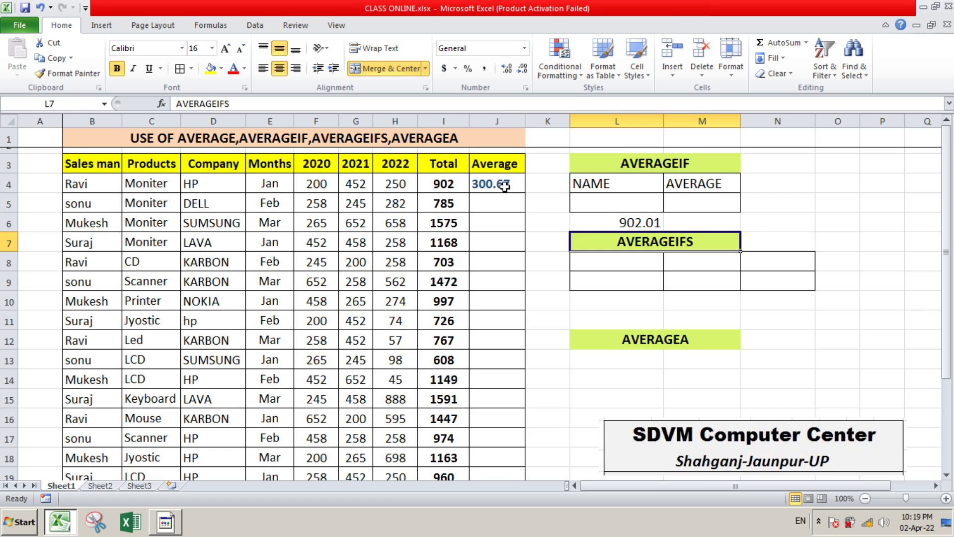
{"action": "left_click", "coordinate": [617, 224]}
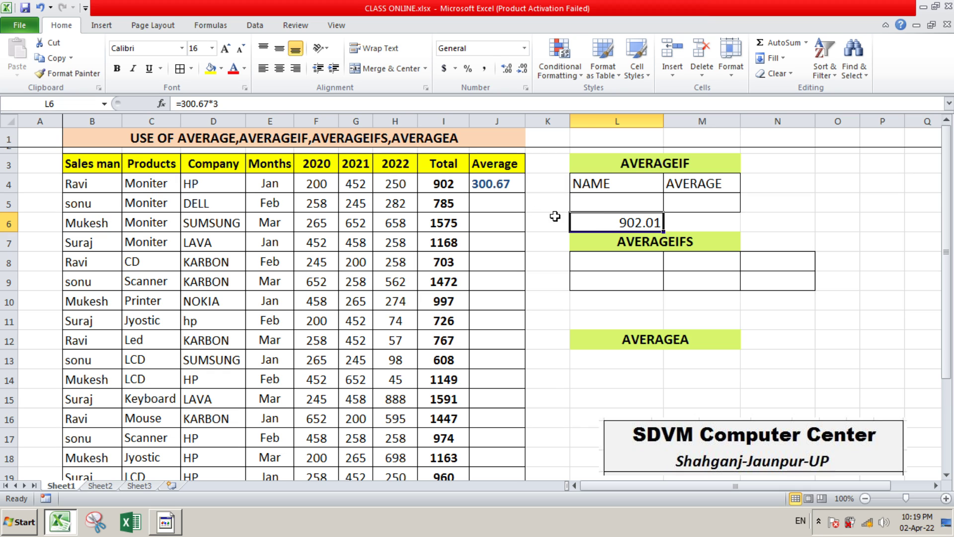
Display the first row's total in I4 with two decimal places.
{"action": "left_click", "coordinate": [453, 185]}
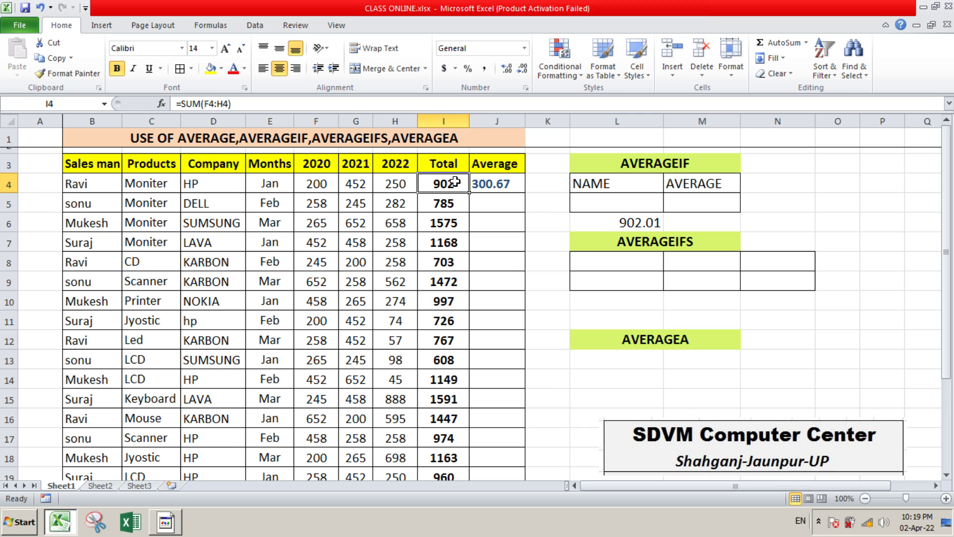
{"action": "left_click", "coordinate": [507, 71]}
{"action": "left_click", "coordinate": [507, 70]}
{"action": "left_click", "coordinate": [507, 69]}
{"action": "left_click", "coordinate": [521, 73]}
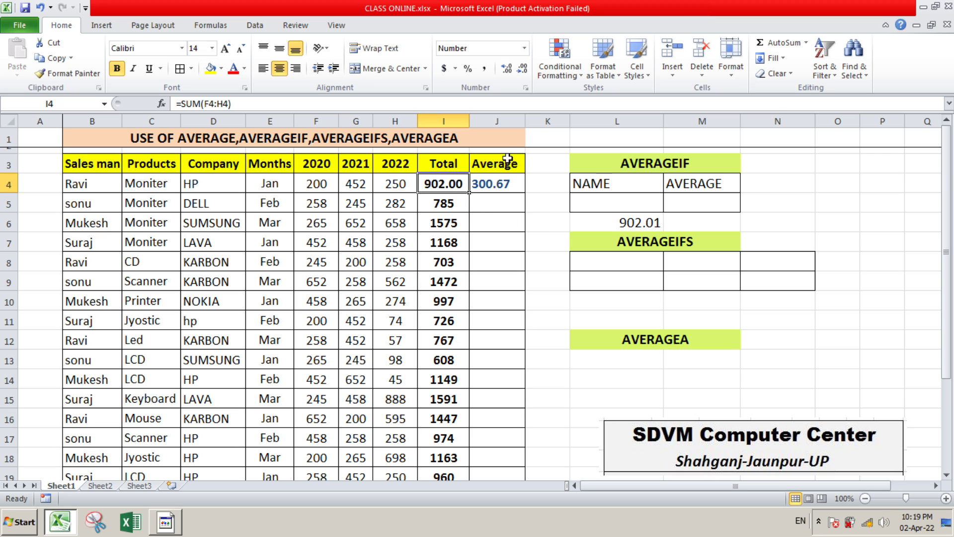
Clear the check calculation from L6 and display the total in I4 without decimals.
{"action": "left_click", "coordinate": [656, 223]}
{"action": "key", "text": "Delete"}
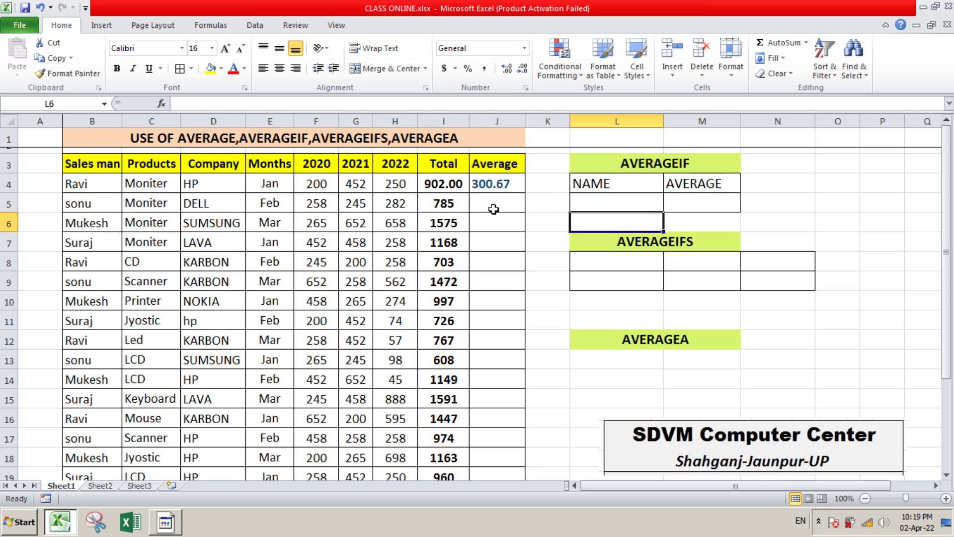
{"action": "left_click", "coordinate": [446, 187]}
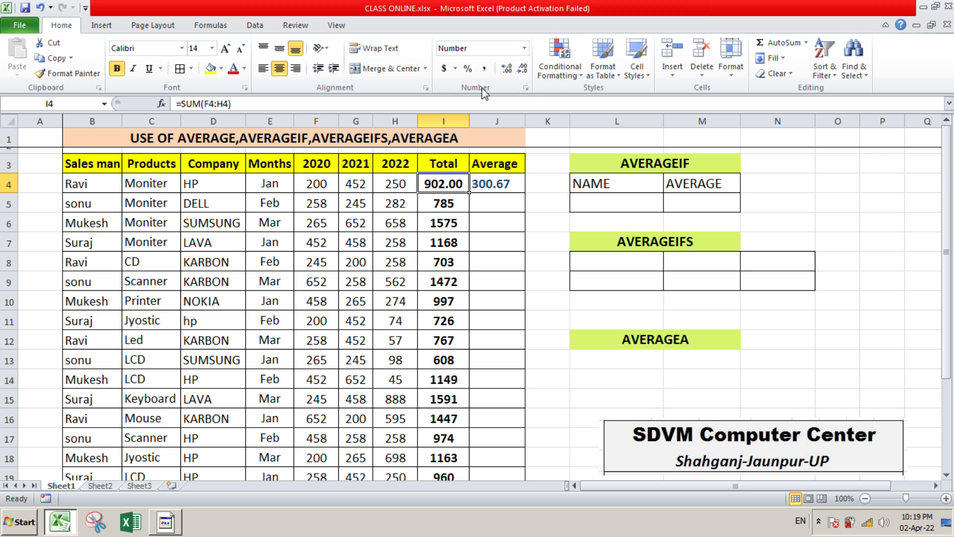
{"action": "left_click", "coordinate": [507, 70]}
{"action": "left_click", "coordinate": [522, 72]}
{"action": "left_click", "coordinate": [521, 72]}
{"action": "left_click", "coordinate": [522, 72]}
Fill the average formula from J4 down the Average column through row 24.
{"action": "left_click", "coordinate": [507, 185]}
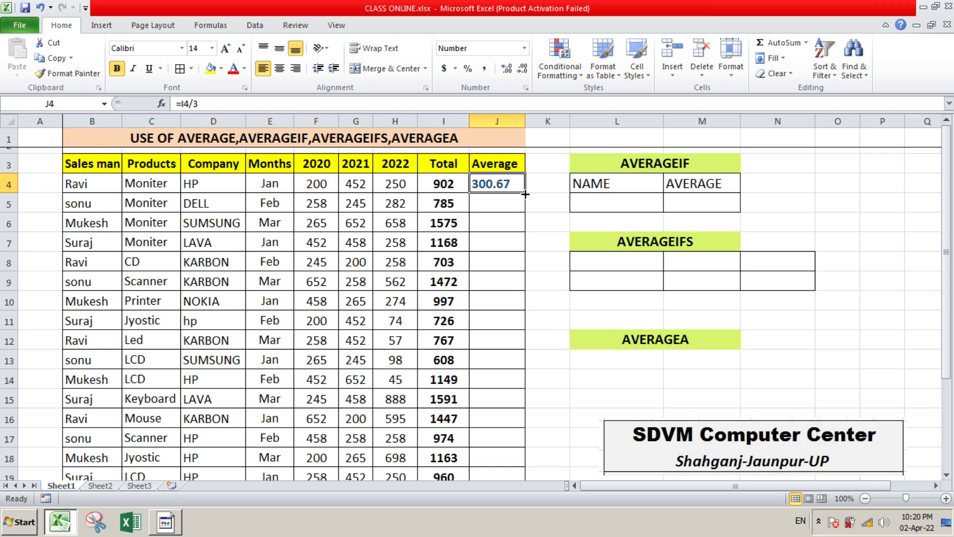
{"action": "left_click_drag", "start_coordinate": [525, 194], "coordinate": [526, 292]}
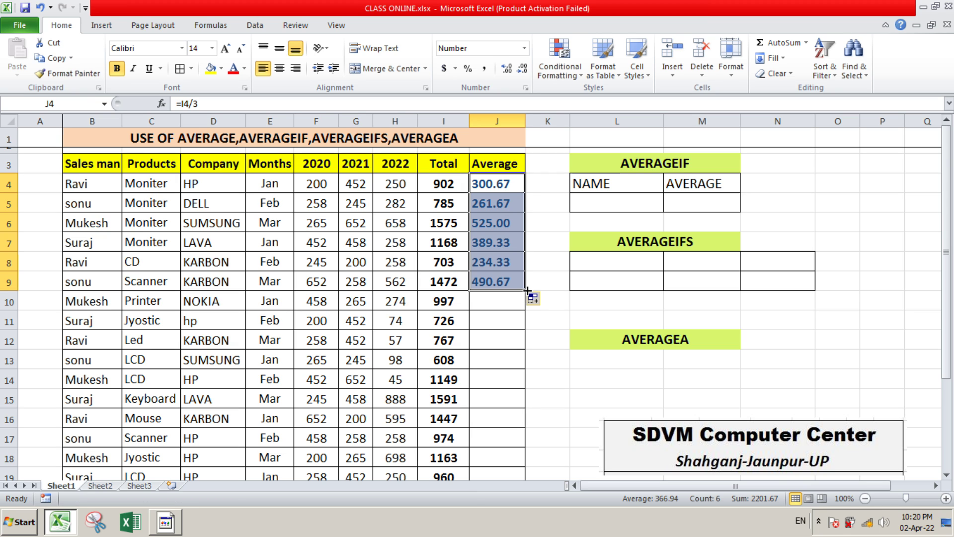
{"action": "double_click", "coordinate": [526, 291]}
{"action": "scroll", "coordinate": [571, 331], "scroll_direction": "down", "scroll_amount": 5}
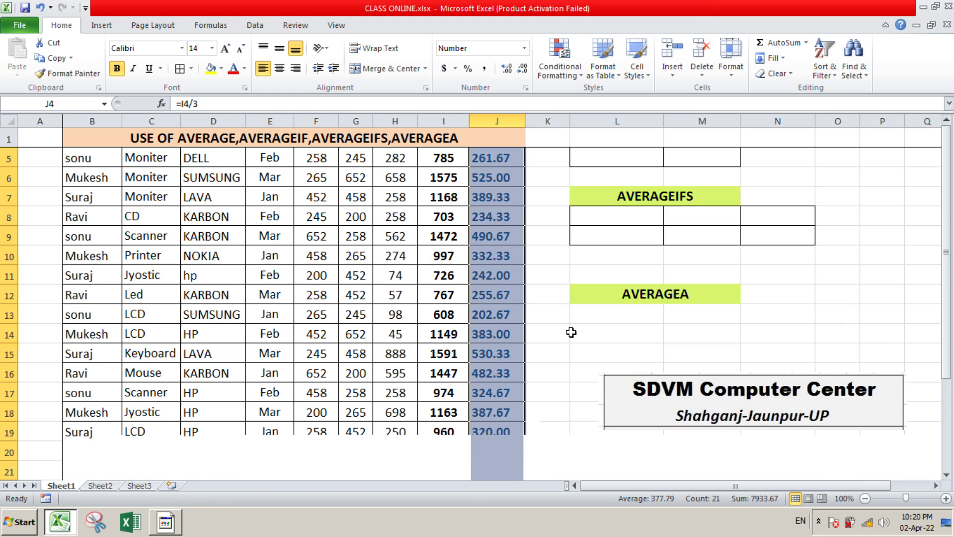
{"action": "scroll", "coordinate": [571, 332], "scroll_direction": "up", "scroll_amount": 5}
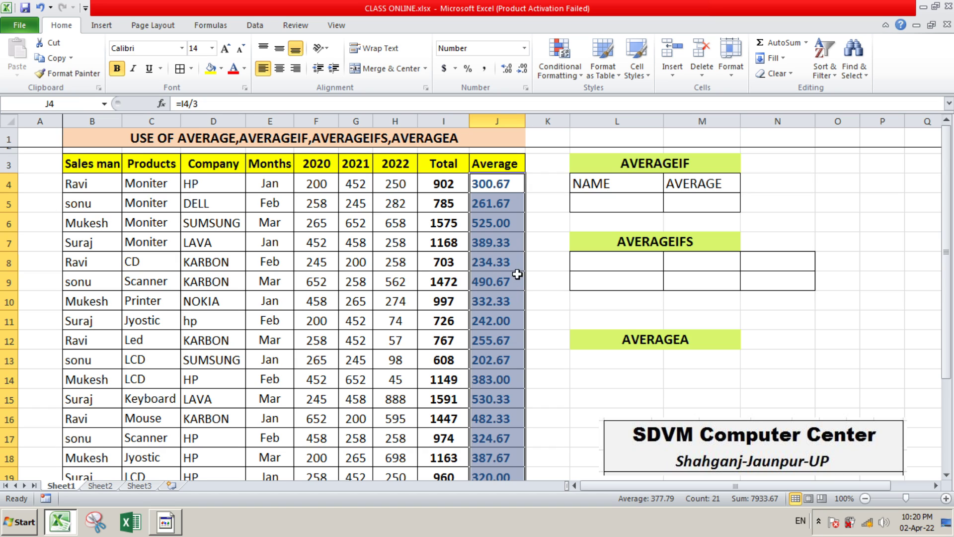
Clear the averages in J4:J24 of the Average column.
{"action": "left_click", "coordinate": [496, 185]}
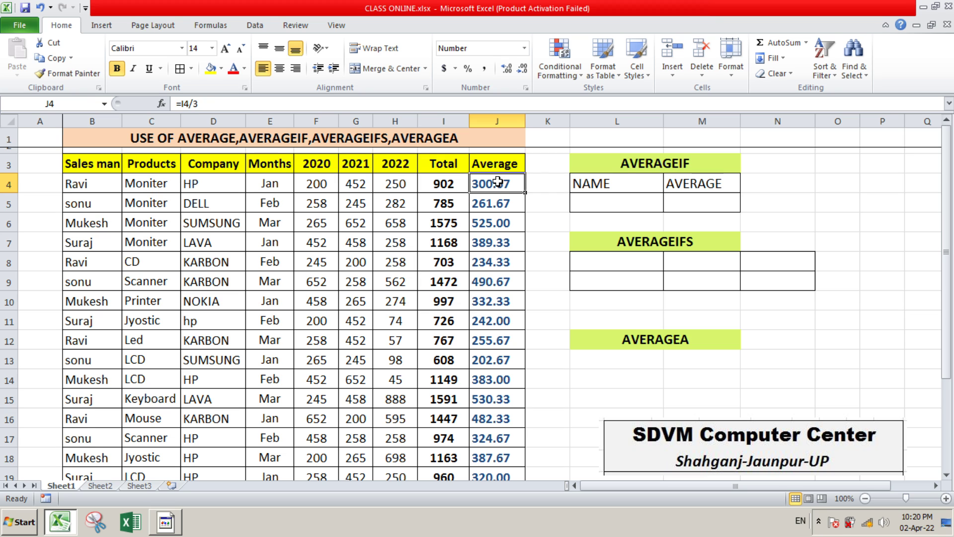
{"action": "left_click_drag", "start_coordinate": [498, 182], "coordinate": [504, 455]}
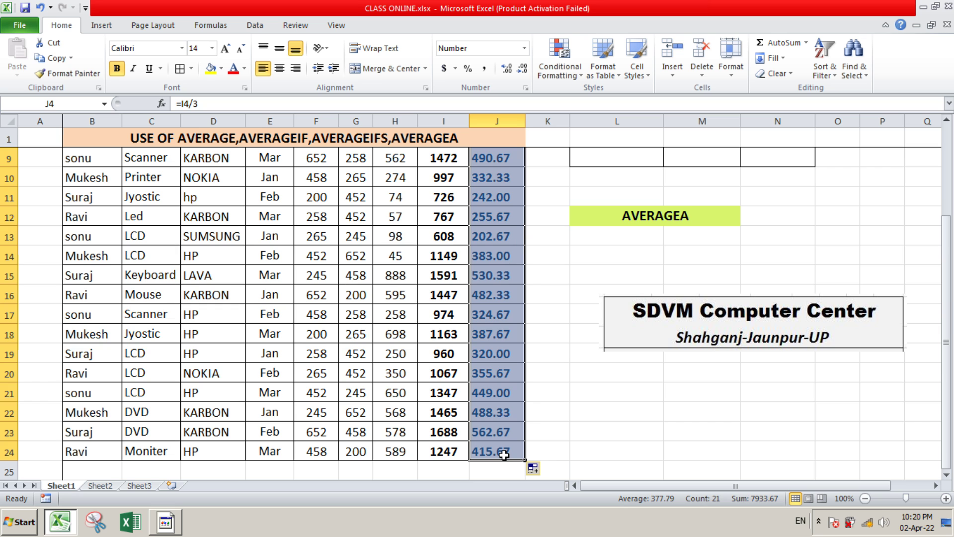
{"action": "key", "text": "Delete"}
{"action": "scroll", "coordinate": [537, 423], "scroll_direction": "up", "scroll_amount": 2}
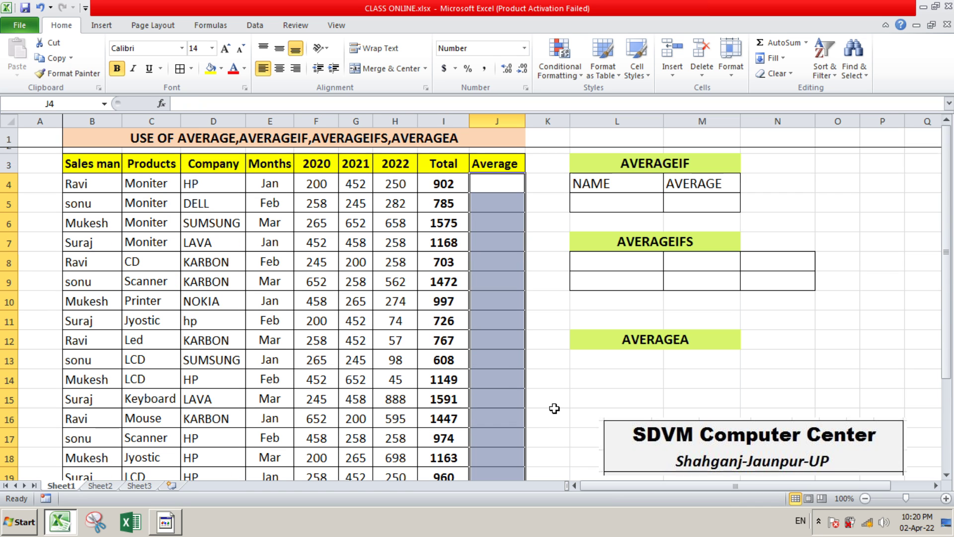
Enter =AVERAGE(F4:H4) in J4 to average the first row's 2020 to 2022 sales.
{"action": "left_click", "coordinate": [495, 184]}
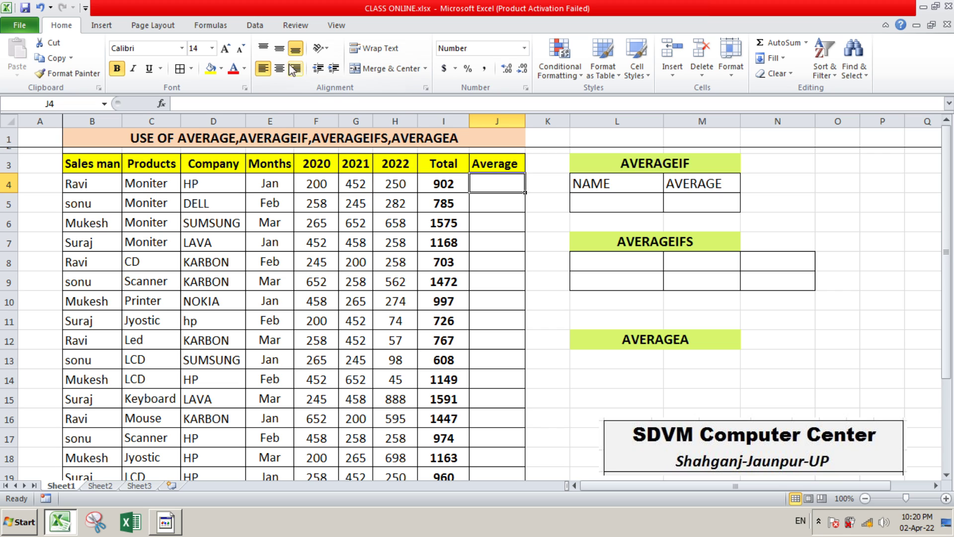
{"action": "type", "text": "="}
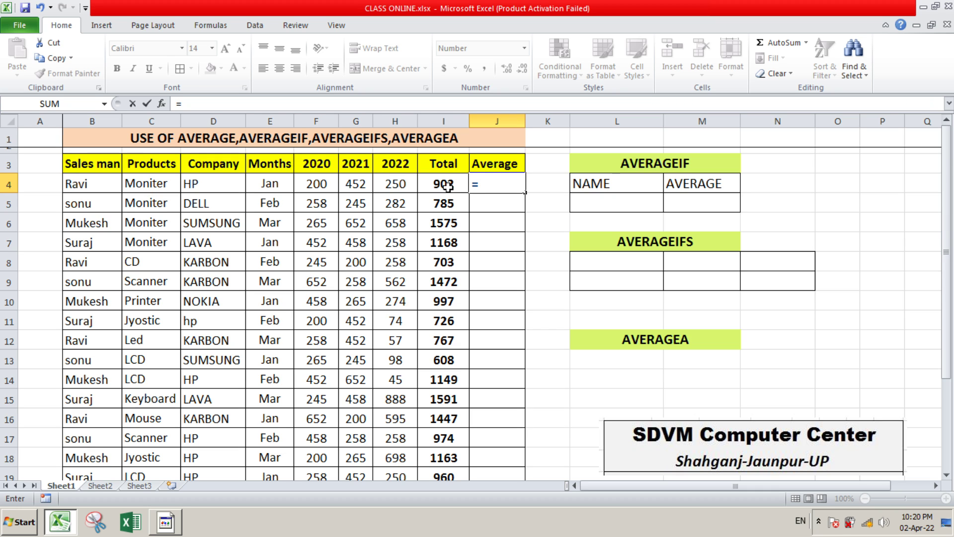
{"action": "type", "text": "a"}
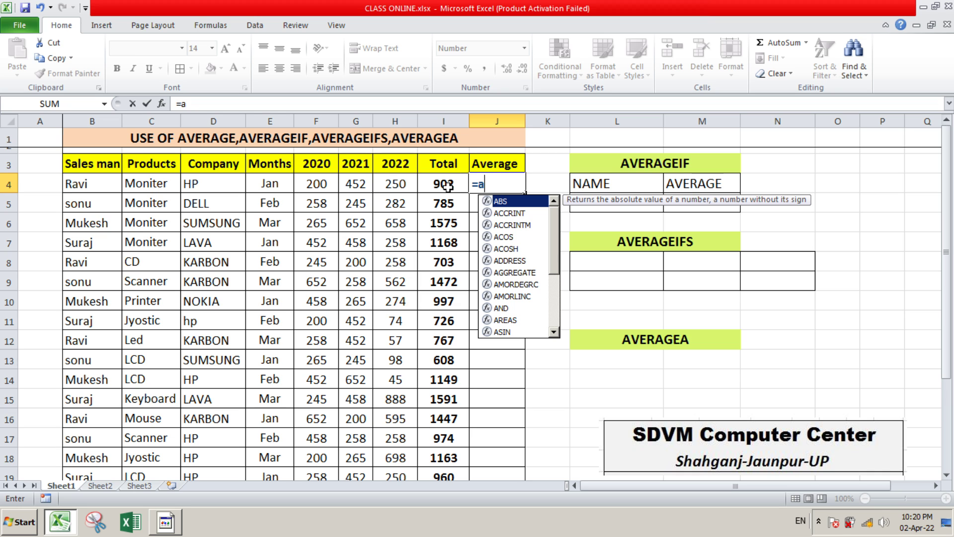
{"action": "type", "text": "verage"}
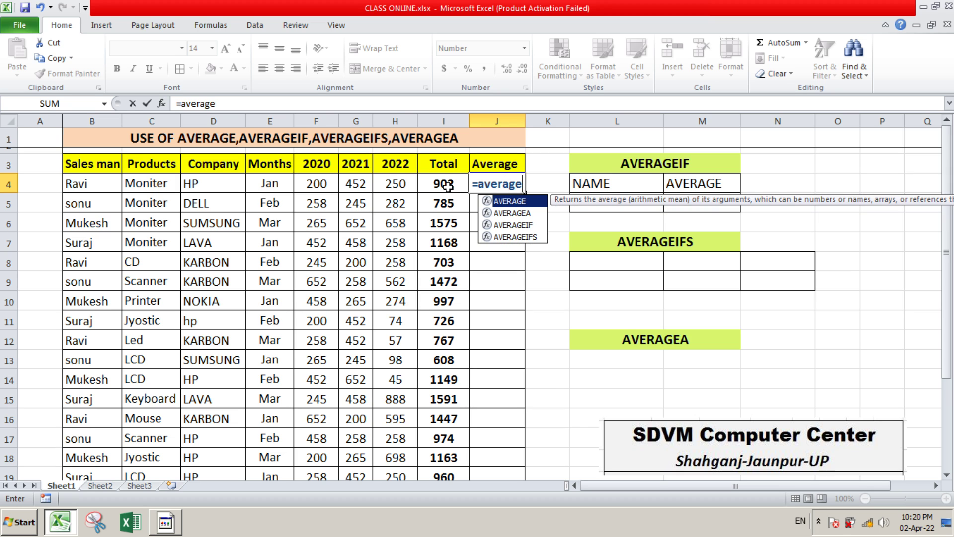
{"action": "key", "text": "Tab"}
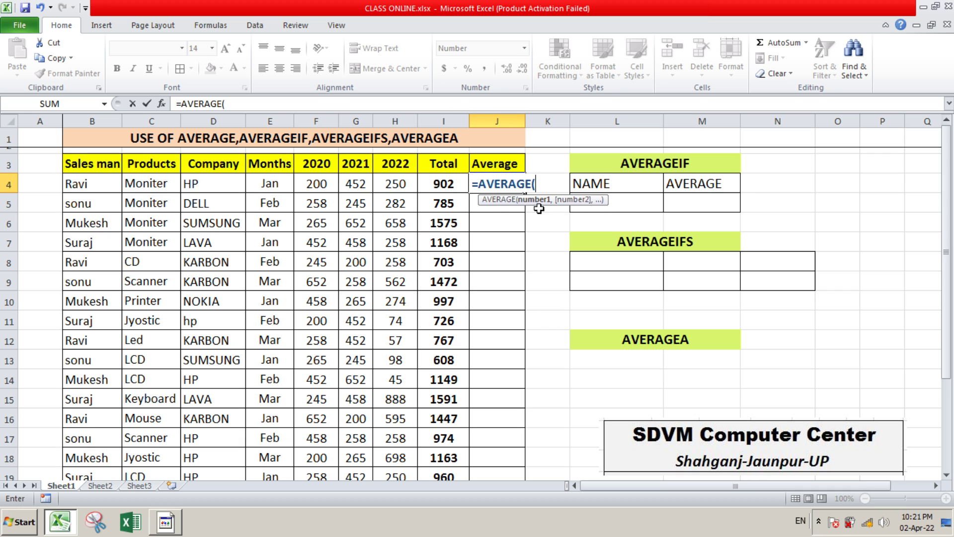
{"action": "left_click", "coordinate": [328, 188]}
{"action": "left_click_drag", "start_coordinate": [328, 186], "coordinate": [355, 186]}
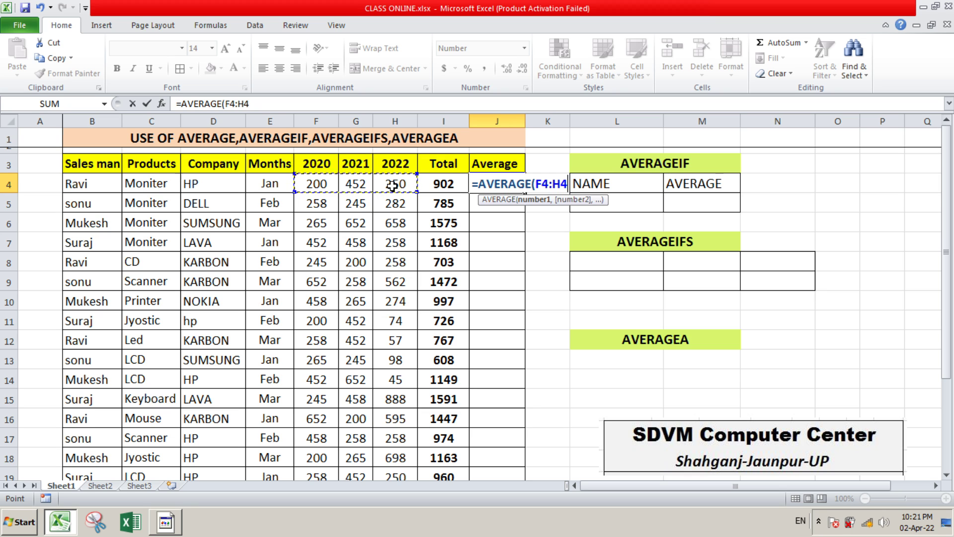
{"action": "type", "text": ")"}
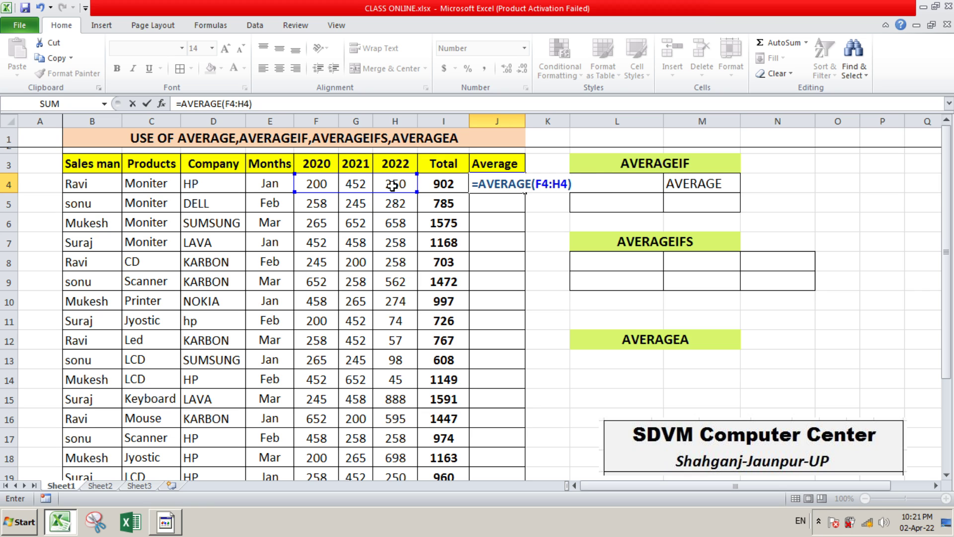
{"action": "key", "text": "Return"}
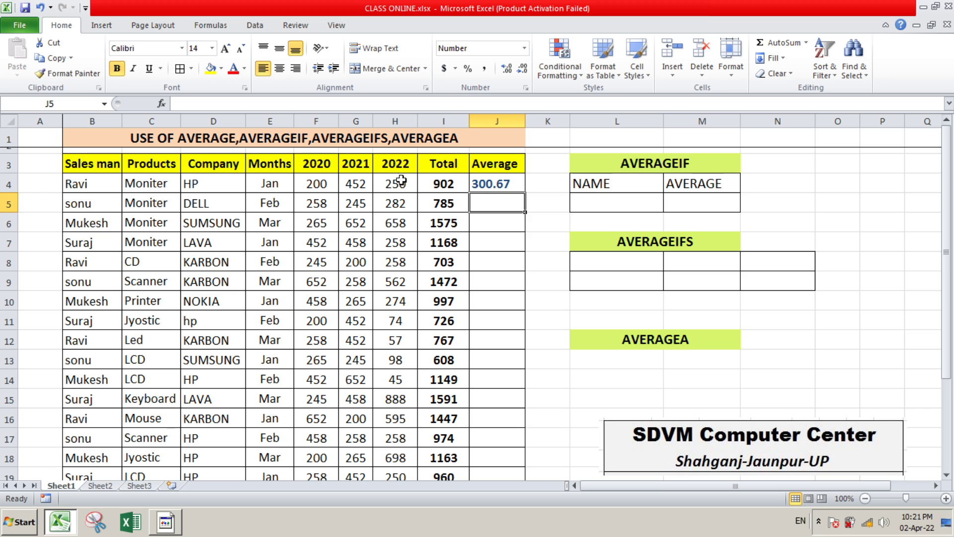
Review the formula in J4 and fill it down the Average column through row 24.
{"action": "left_click", "coordinate": [488, 184]}
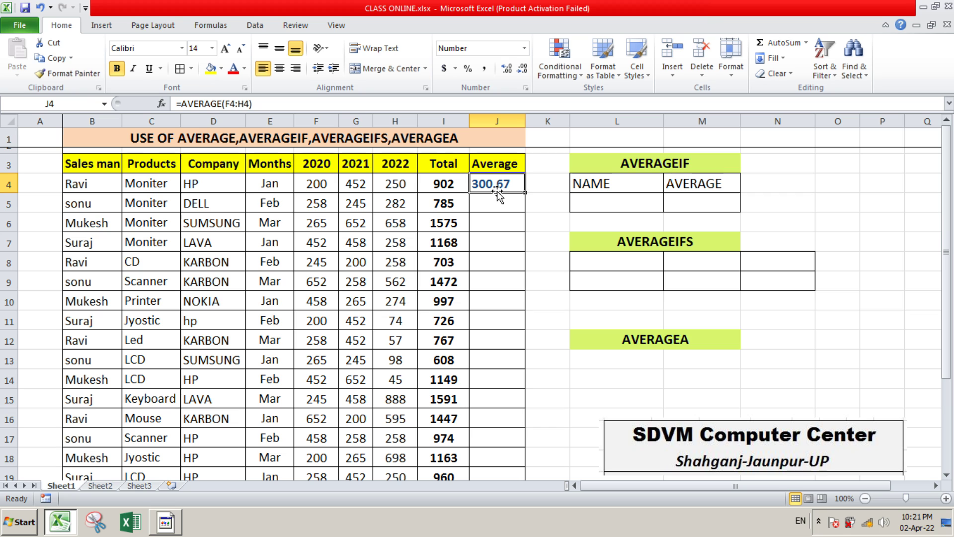
{"action": "left_click", "coordinate": [344, 106]}
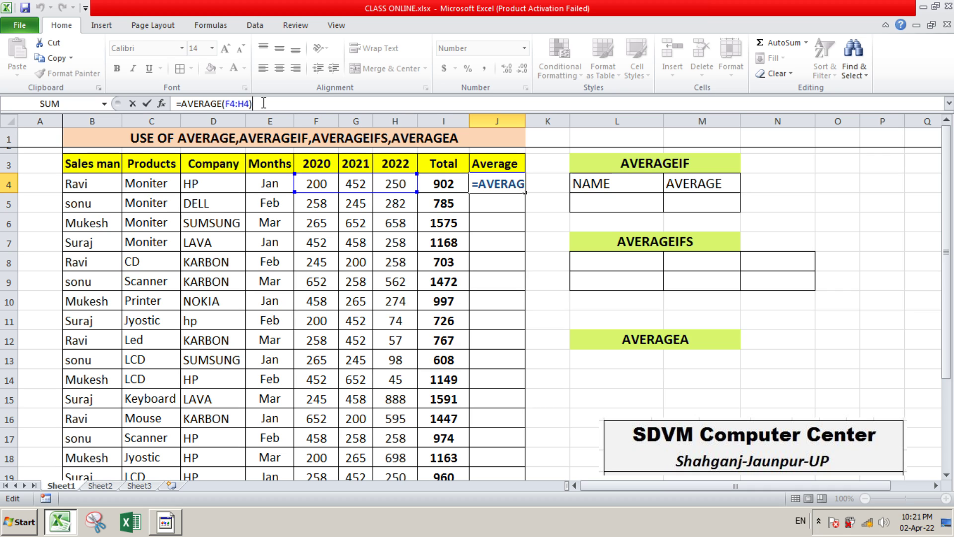
{"action": "key", "text": "Return"}
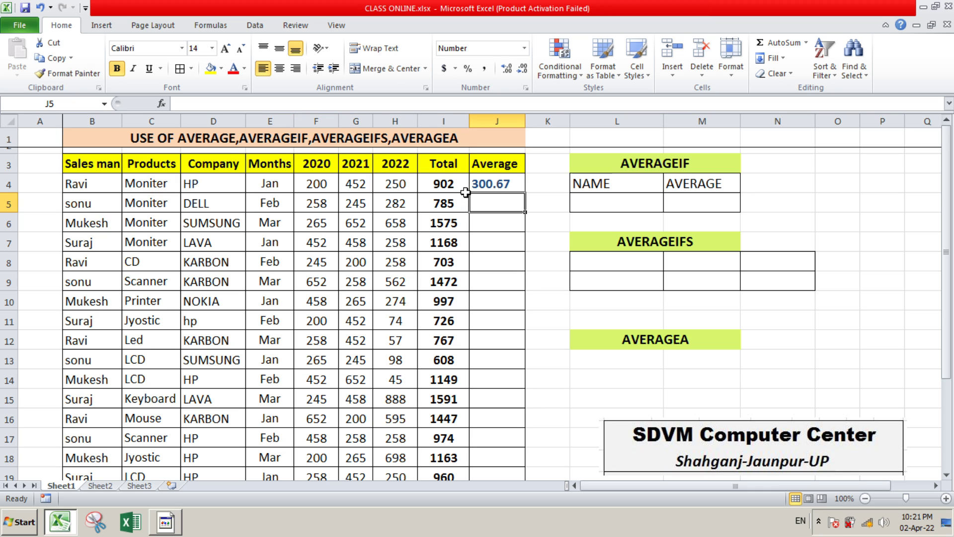
{"action": "left_click", "coordinate": [496, 186]}
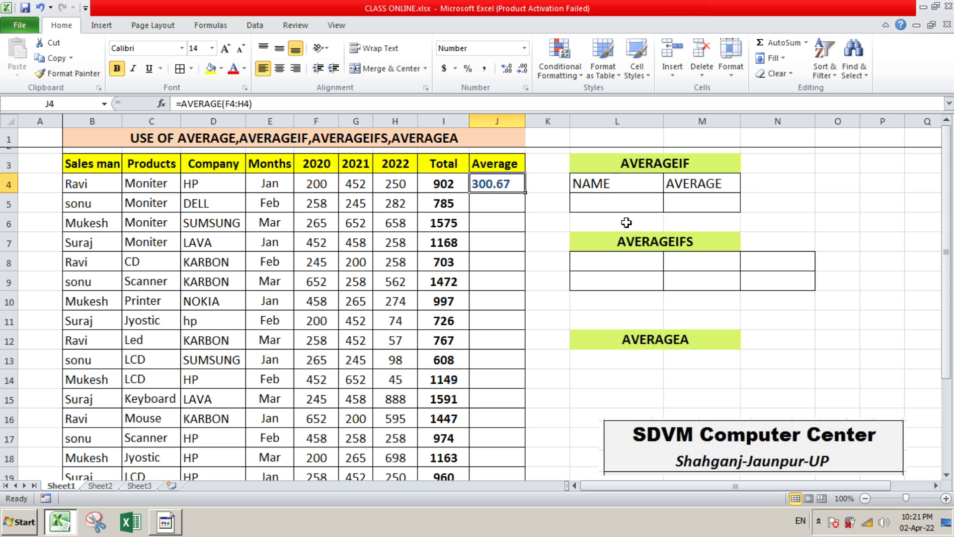
{"action": "double_click", "coordinate": [526, 194]}
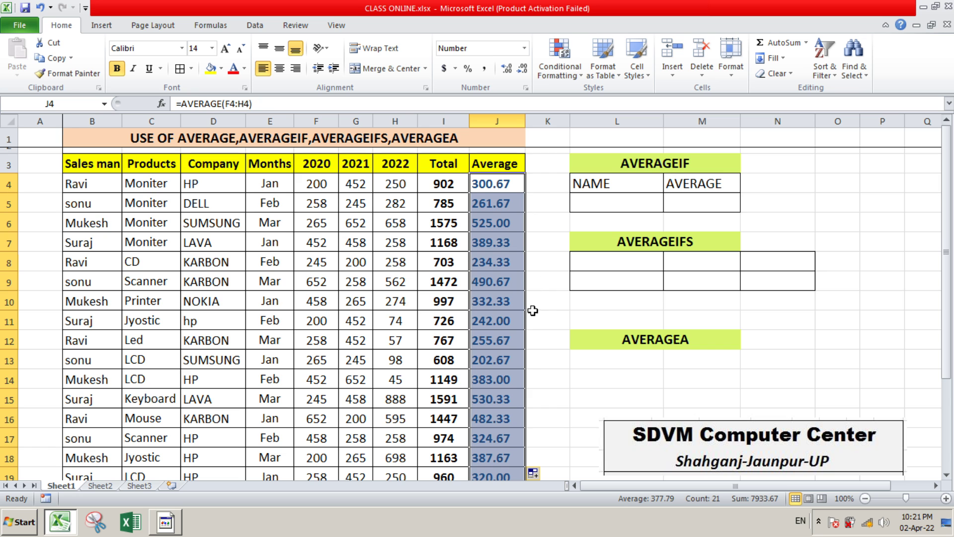
{"action": "scroll", "coordinate": [526, 318], "scroll_direction": "down", "scroll_amount": 4}
{"action": "scroll", "coordinate": [526, 332], "scroll_direction": "up", "scroll_amount": 4}
{"action": "left_click", "coordinate": [572, 317]}
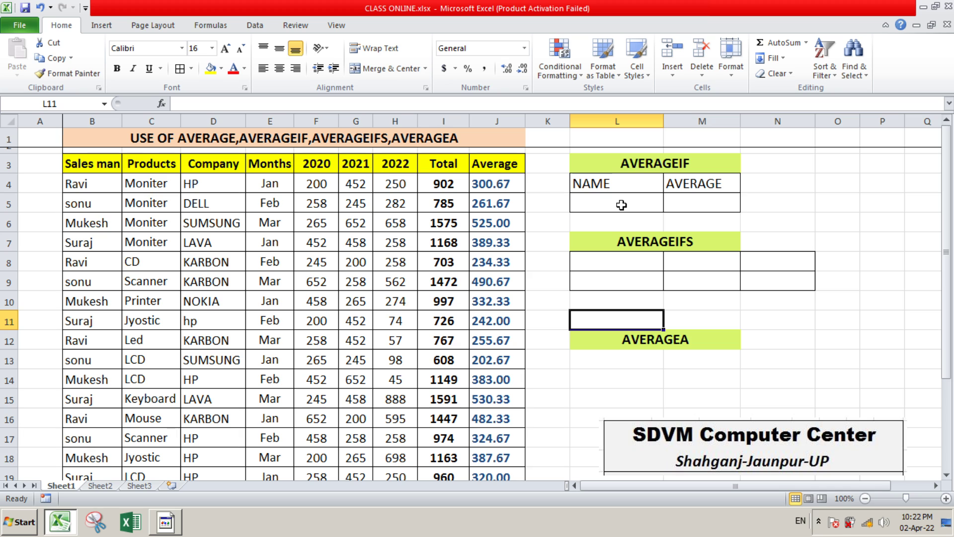
Examine the averages and totals in rows 4, 8 and 12, which belong to the same salesman.
{"action": "left_click", "coordinate": [102, 187]}
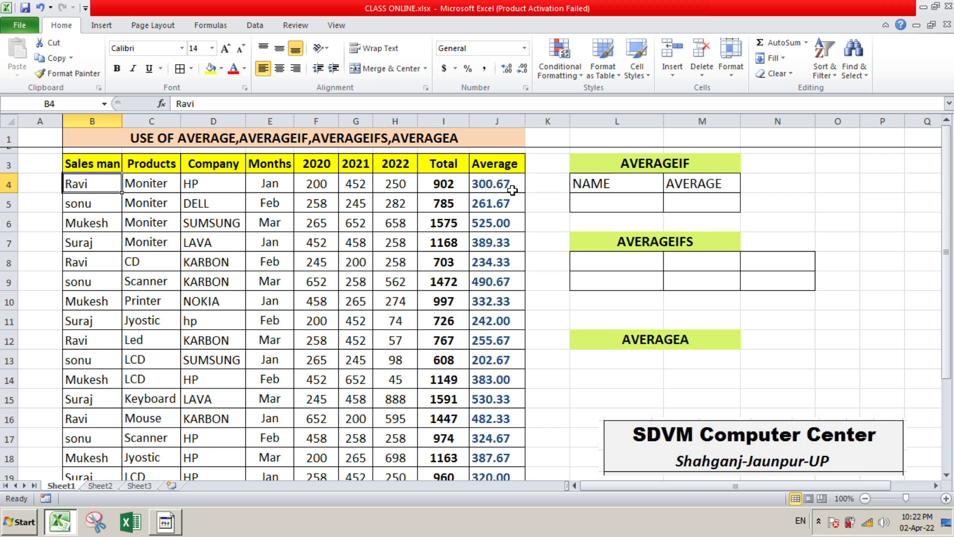
{"action": "left_click", "coordinate": [104, 266]}
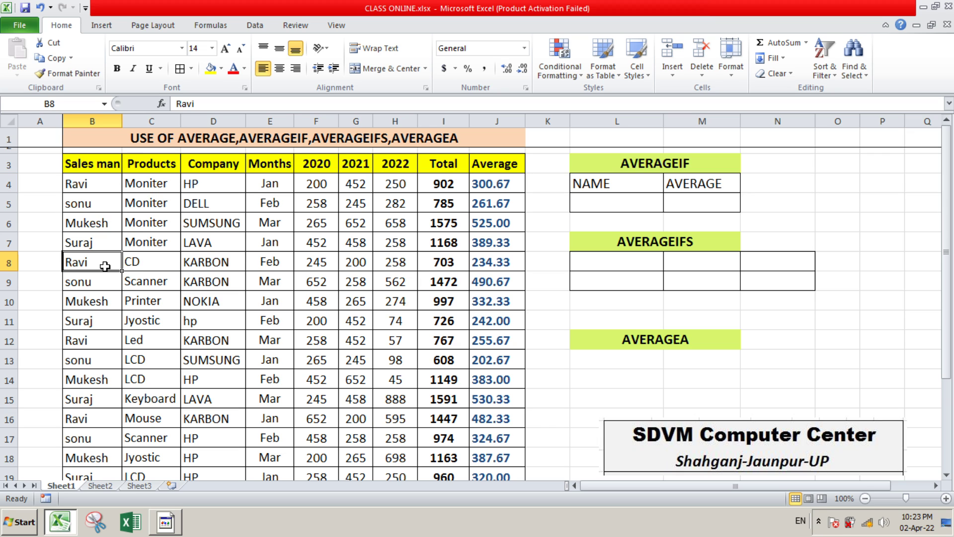
{"action": "left_click", "coordinate": [488, 261]}
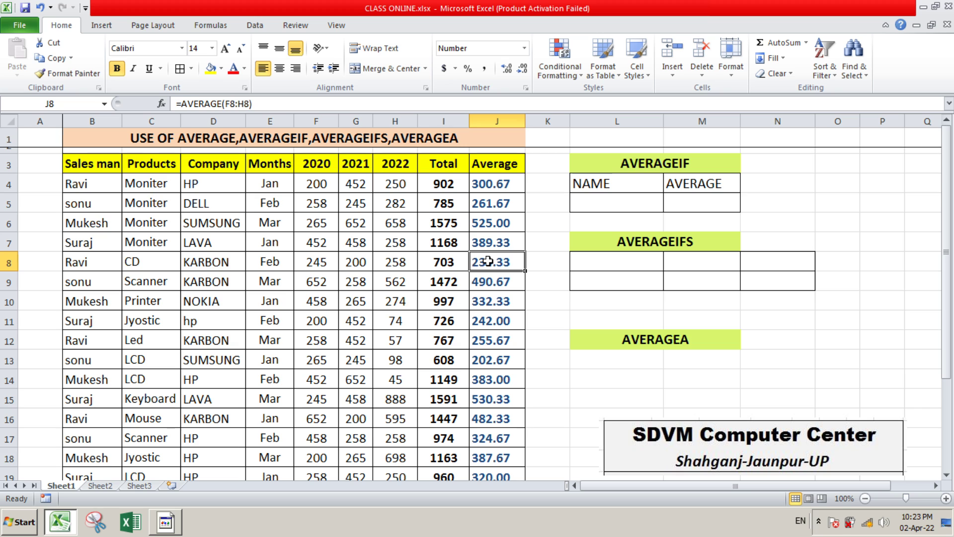
{"action": "left_click", "coordinate": [109, 343]}
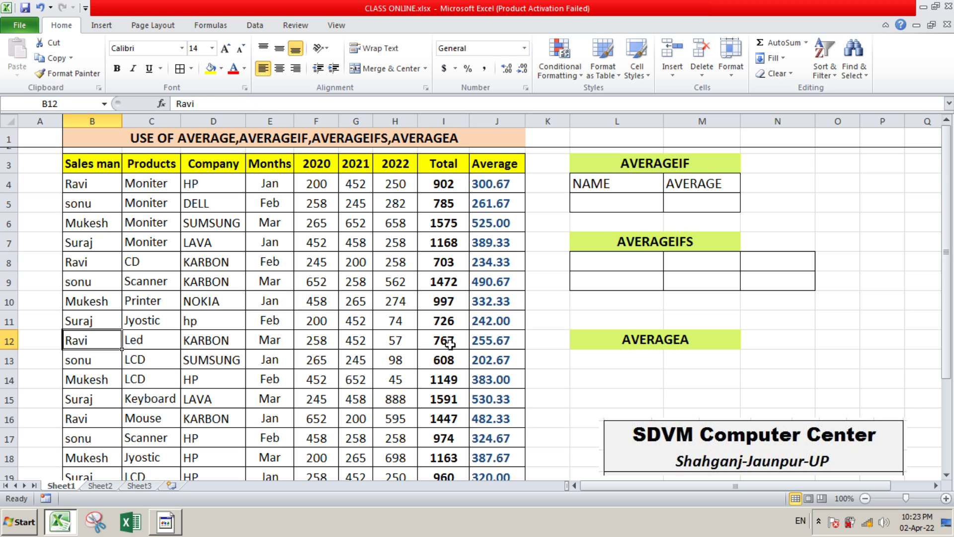
{"action": "left_click", "coordinate": [485, 341]}
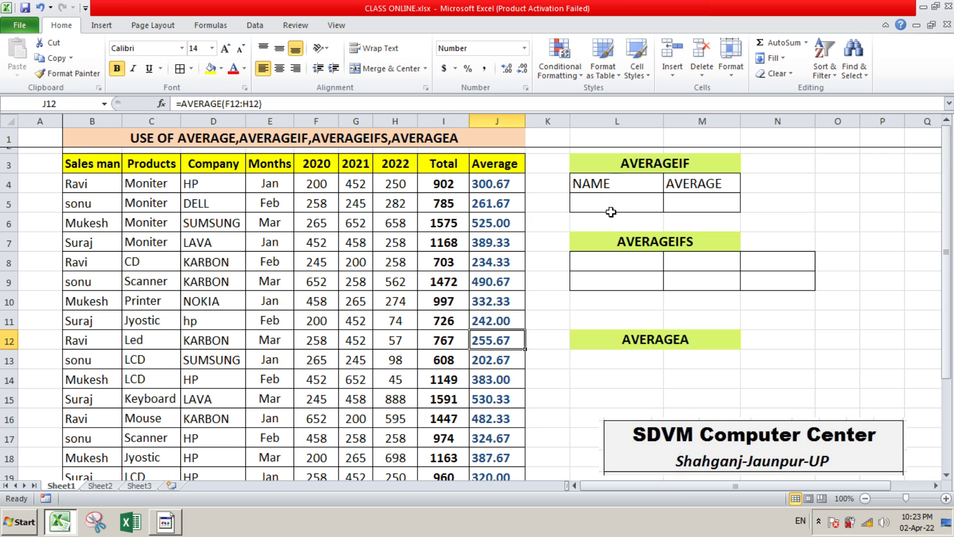
{"action": "left_click", "coordinate": [111, 190]}
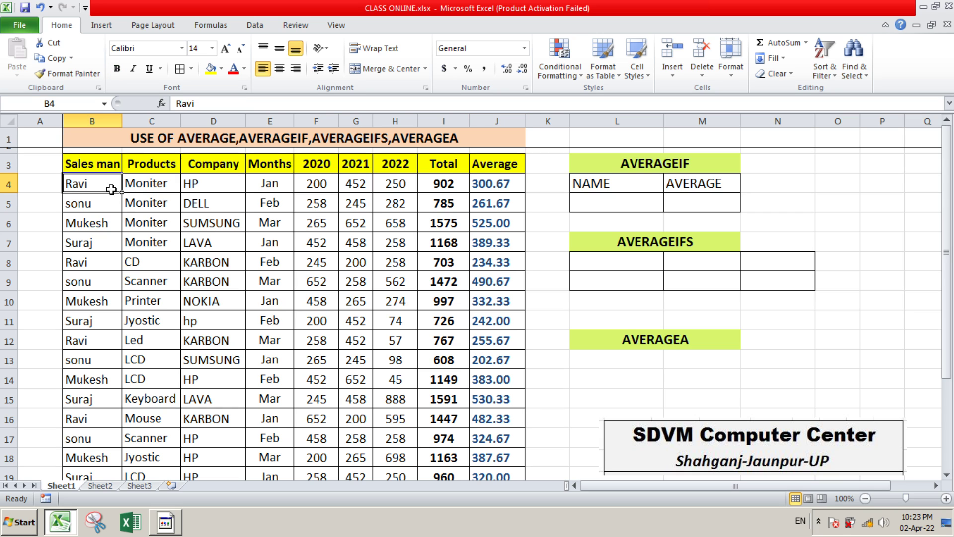
{"action": "left_click", "coordinate": [445, 185]}
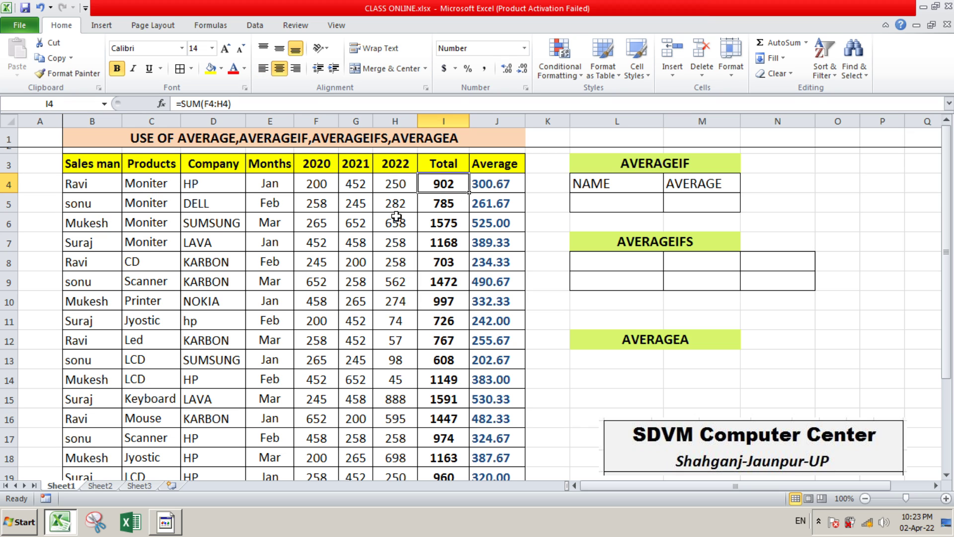
{"action": "left_click", "coordinate": [103, 266]}
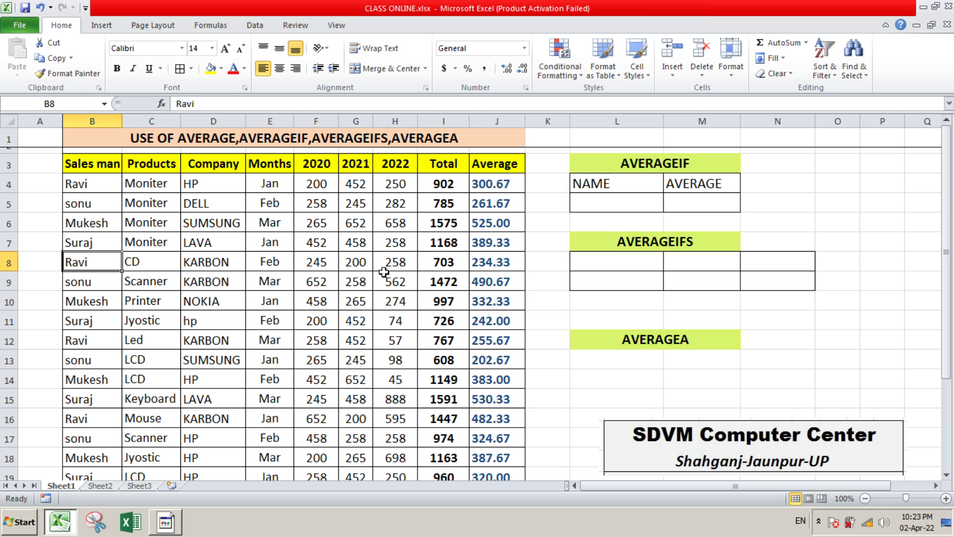
{"action": "left_click", "coordinate": [453, 264]}
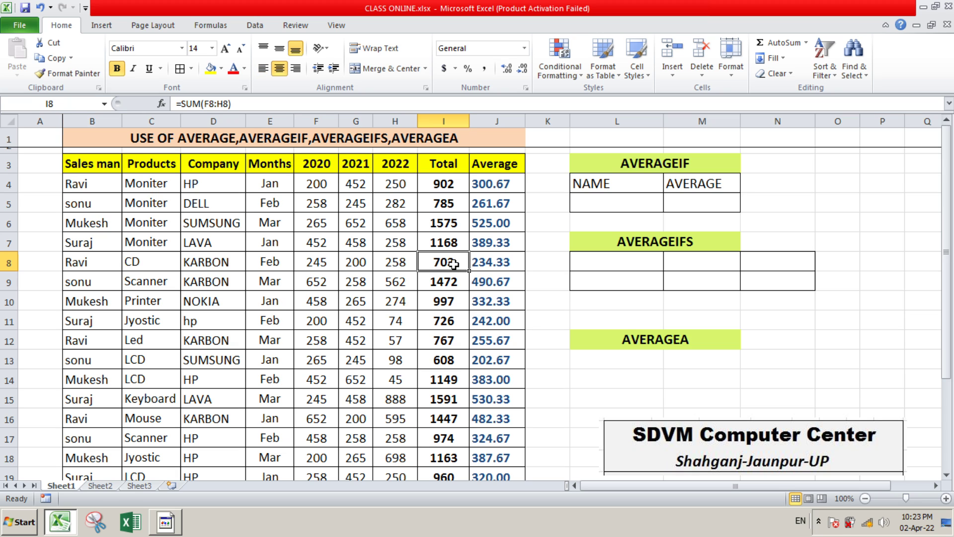
{"action": "left_click", "coordinate": [99, 342]}
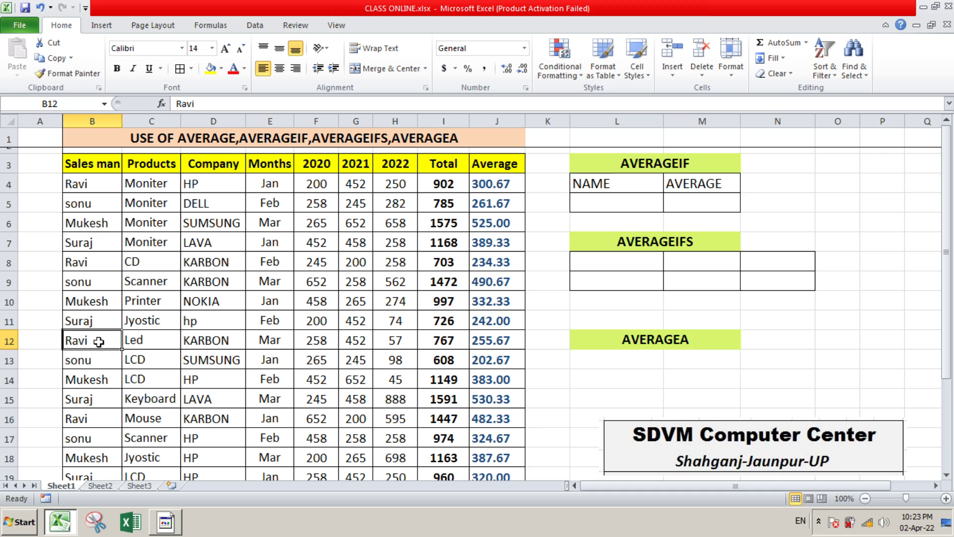
{"action": "left_click", "coordinate": [457, 340]}
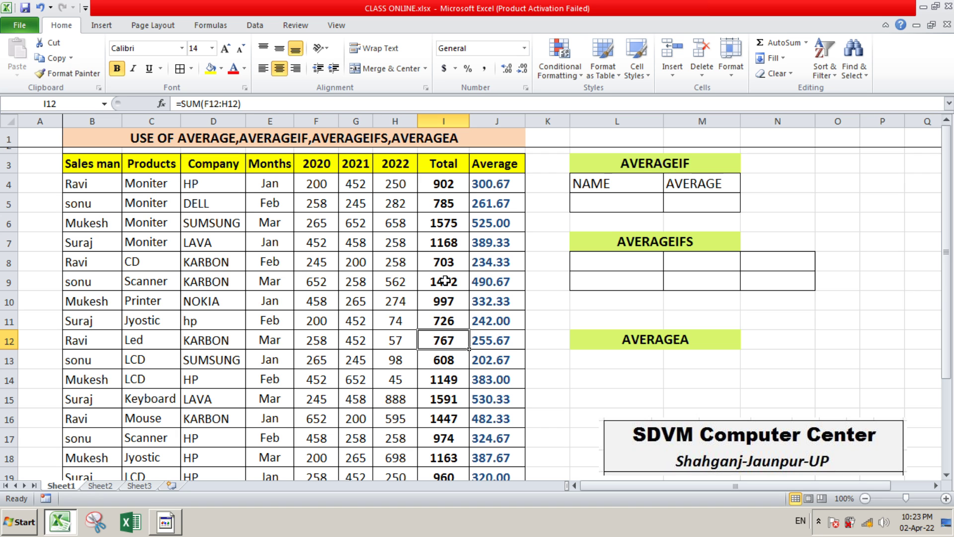
{"action": "scroll", "coordinate": [314, 304], "scroll_direction": "down", "scroll_amount": 4}
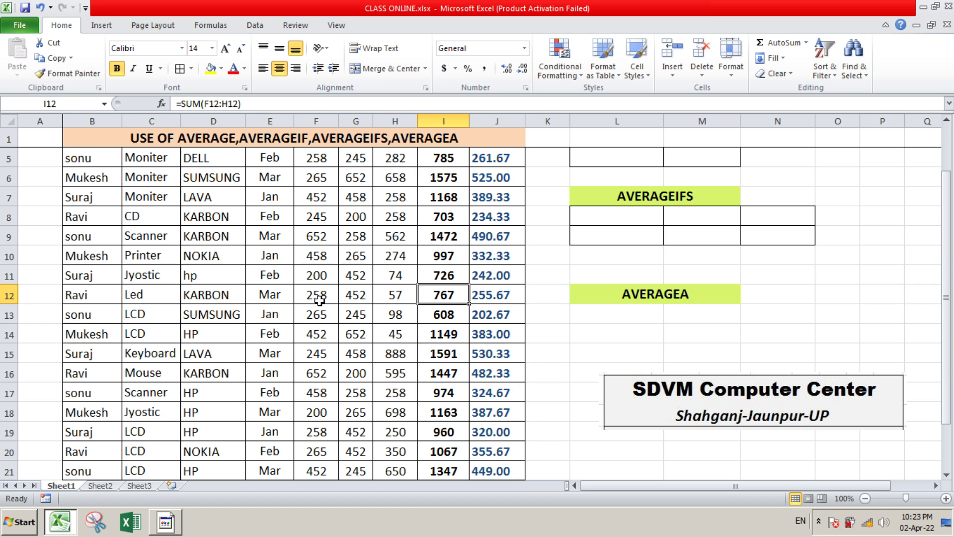
{"action": "scroll", "coordinate": [322, 372], "scroll_direction": "up", "scroll_amount": 4}
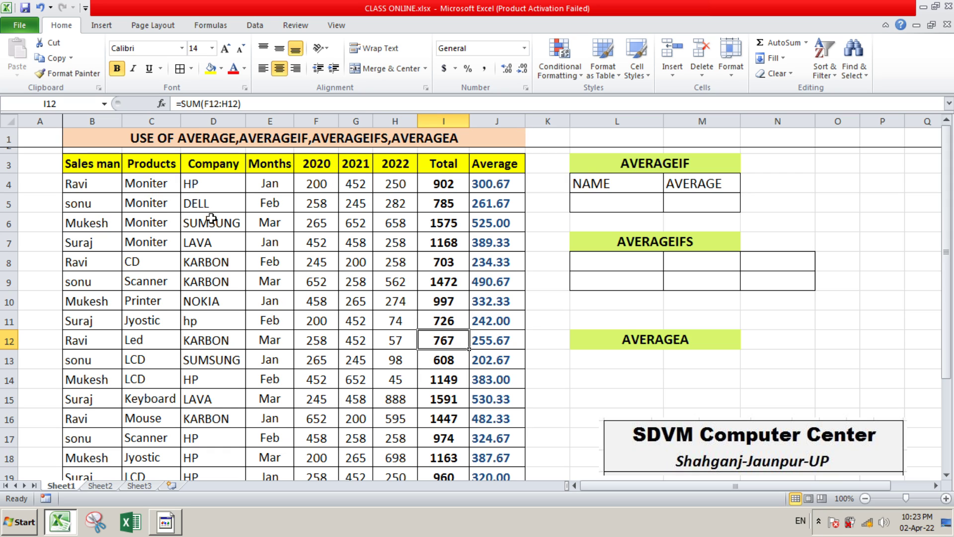
Examine the Moniter rows 4 to 7 with their totals, and the first row's company entry, as possible averaging criteria.
{"action": "left_click", "coordinate": [157, 185]}
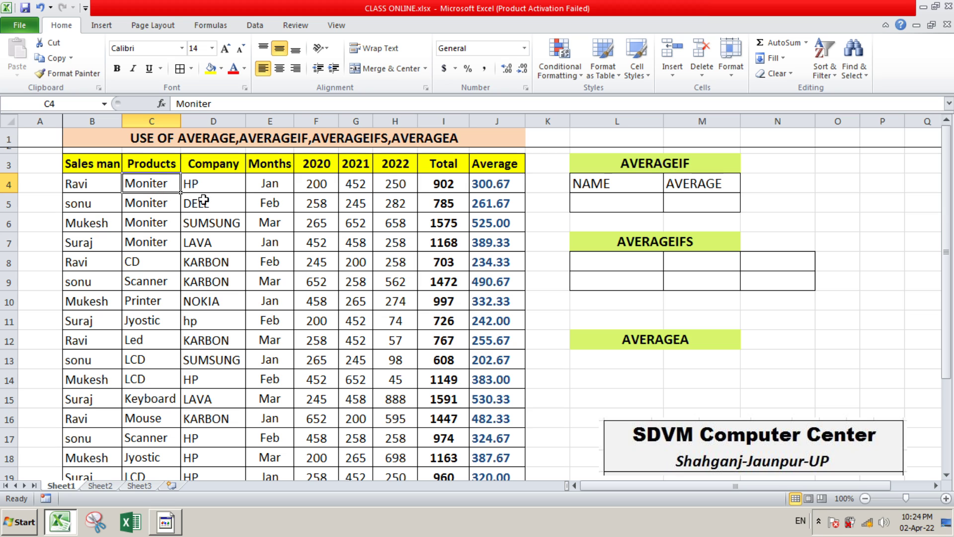
{"action": "left_click", "coordinate": [443, 186]}
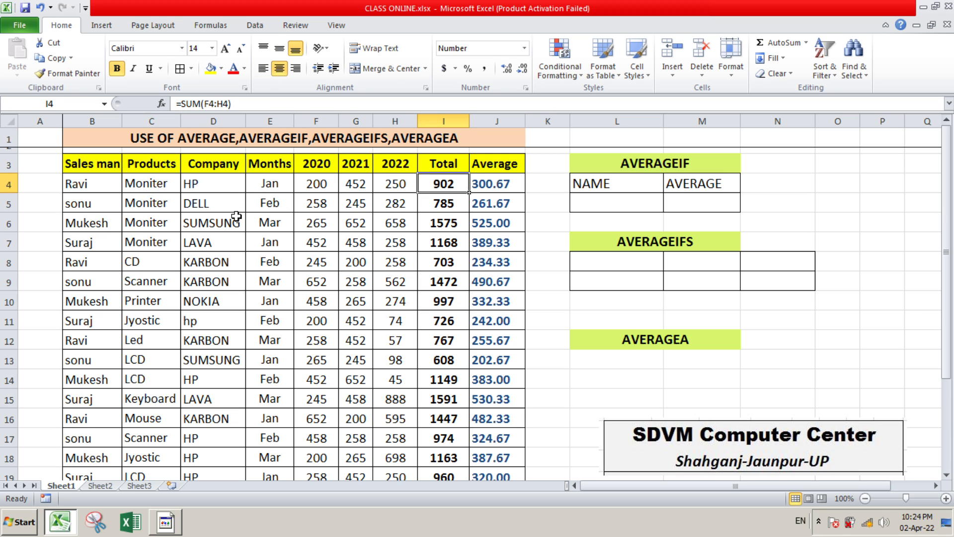
{"action": "left_click", "coordinate": [163, 208]}
{"action": "left_click", "coordinate": [437, 208]}
{"action": "left_click", "coordinate": [163, 230]}
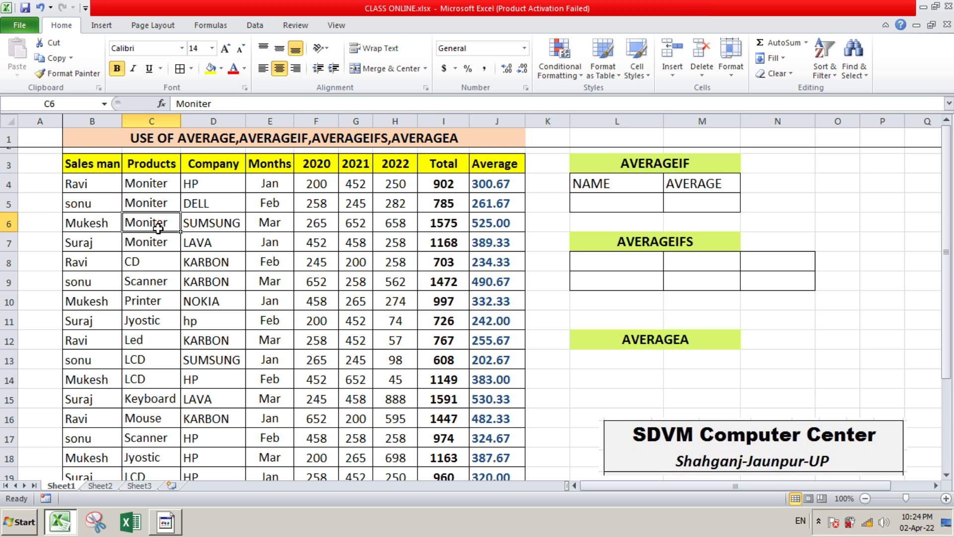
{"action": "left_click", "coordinate": [161, 248]}
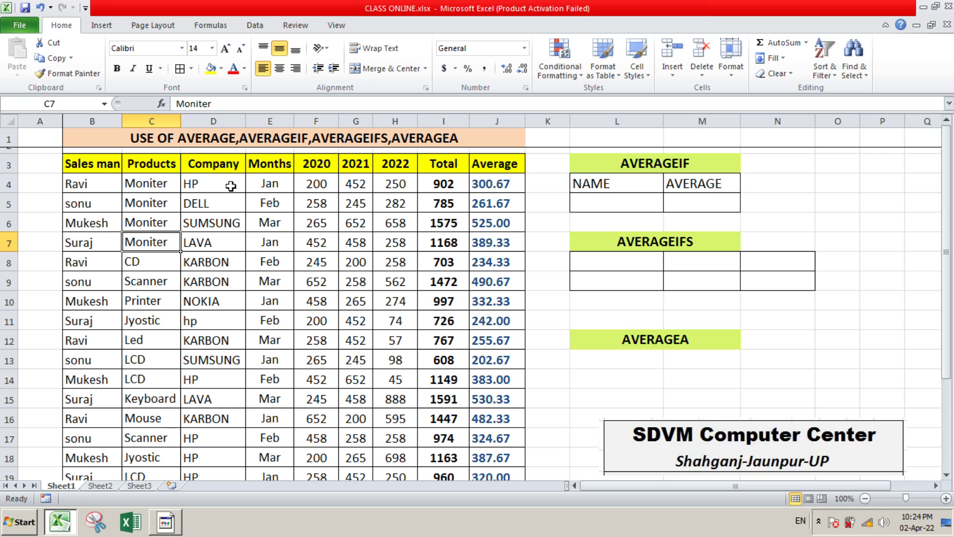
{"action": "left_click", "coordinate": [230, 186]}
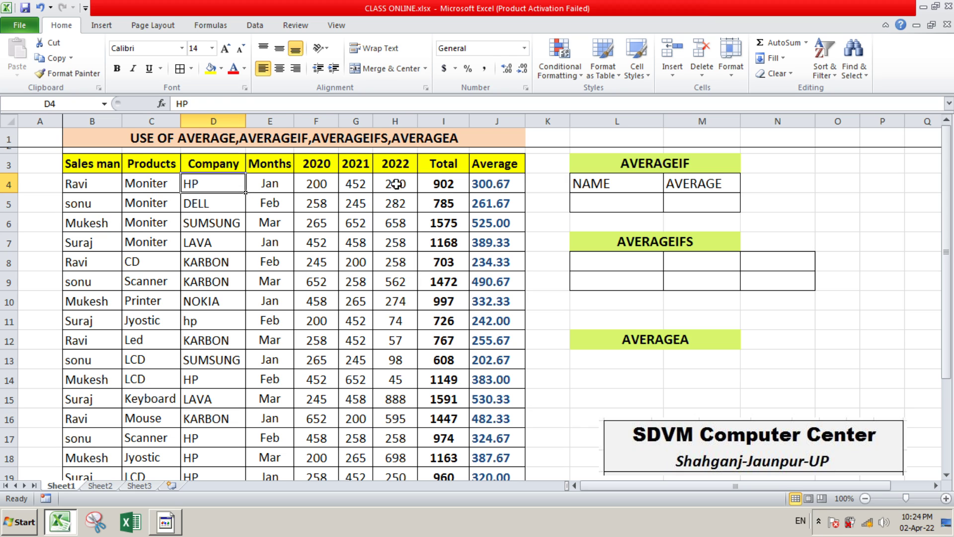
Examine the HP company rows 4, 11 and 14 with their totals as a possible averaging criterion.
{"action": "left_click", "coordinate": [503, 183]}
{"action": "left_click", "coordinate": [453, 183]}
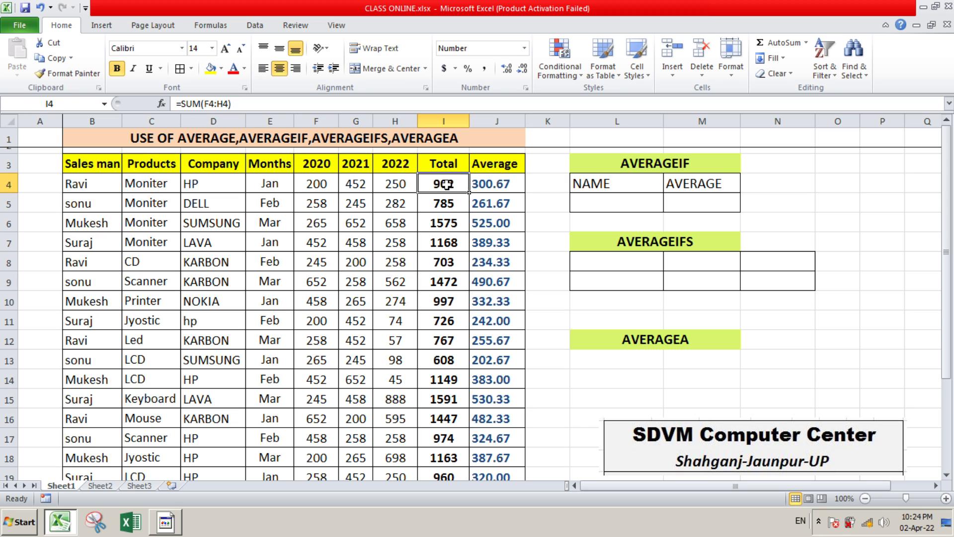
{"action": "left_click", "coordinate": [209, 324]}
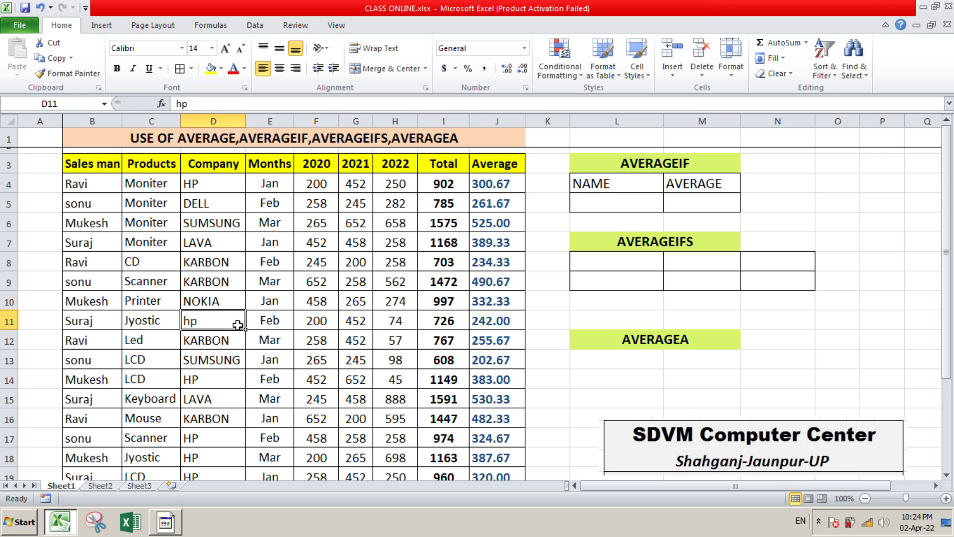
{"action": "left_click", "coordinate": [450, 321]}
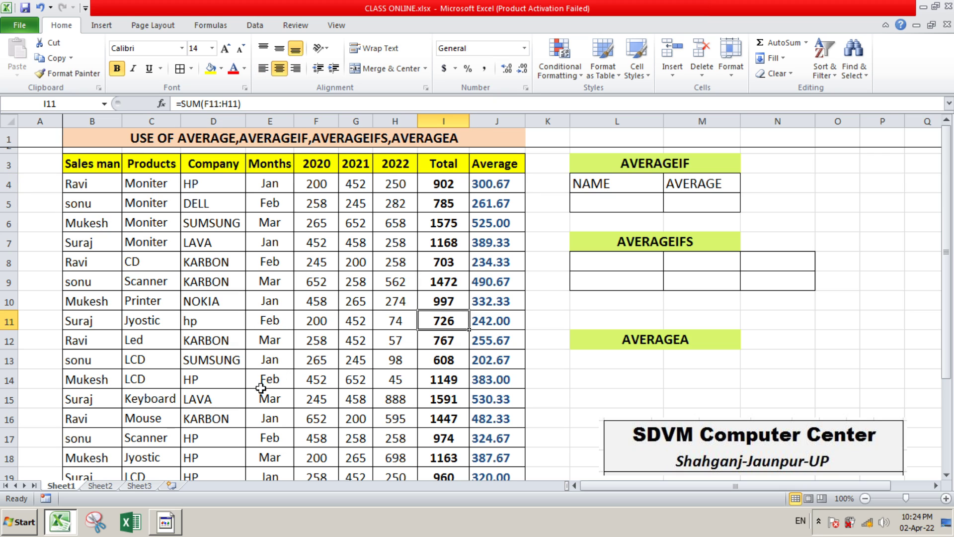
{"action": "left_click", "coordinate": [213, 385]}
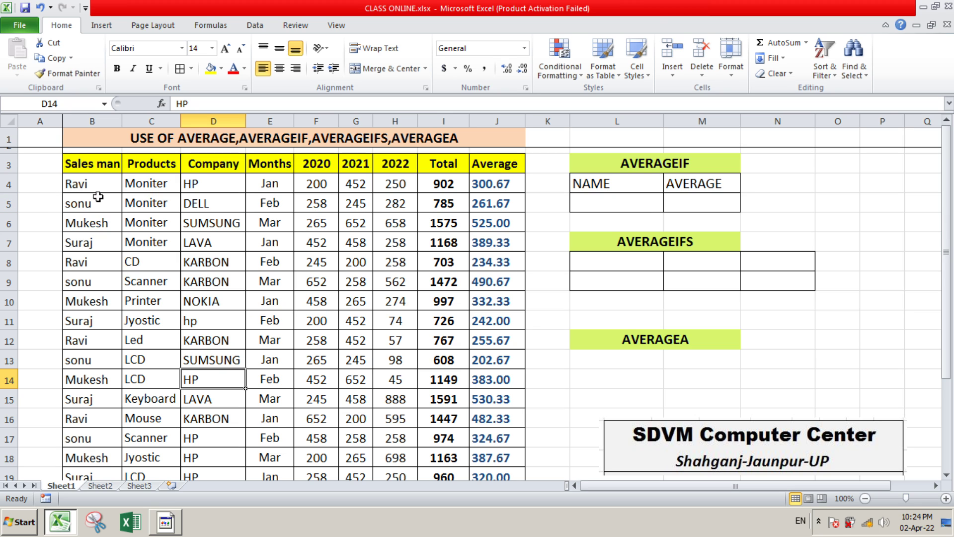
Enter the name of the salesman from row 7 in L5, under NAME in the AVERAGEIF table.
{"action": "left_click", "coordinate": [628, 200]}
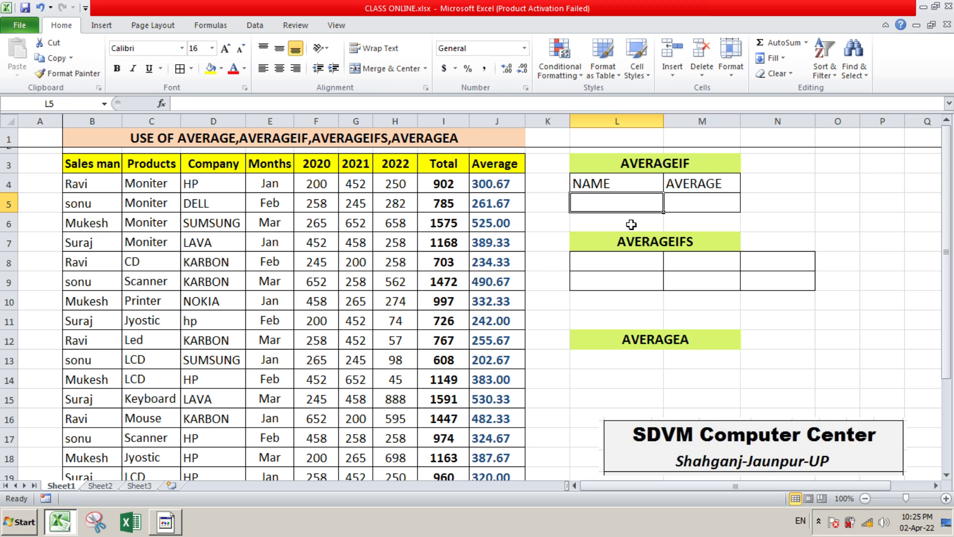
{"action": "type", "text": "Suraj"}
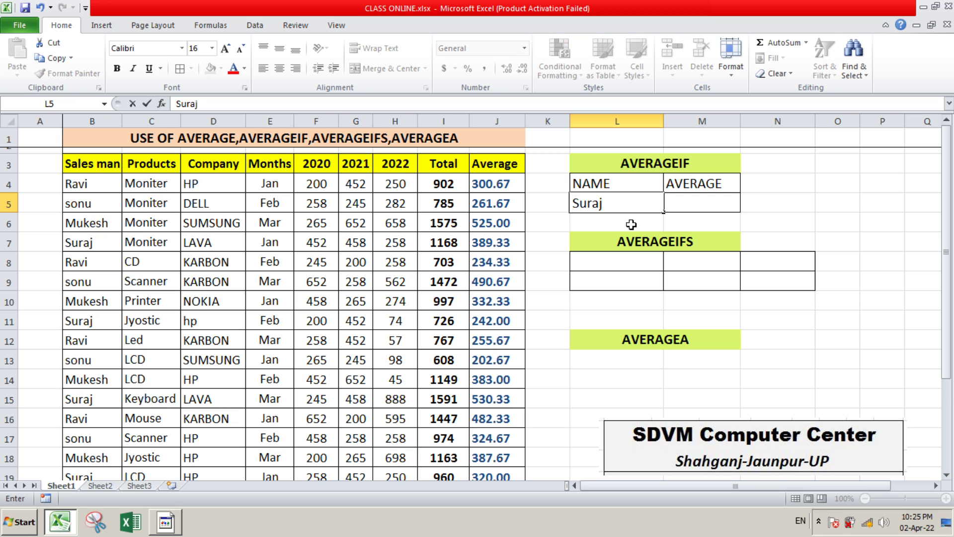
{"action": "key", "text": "Tab"}
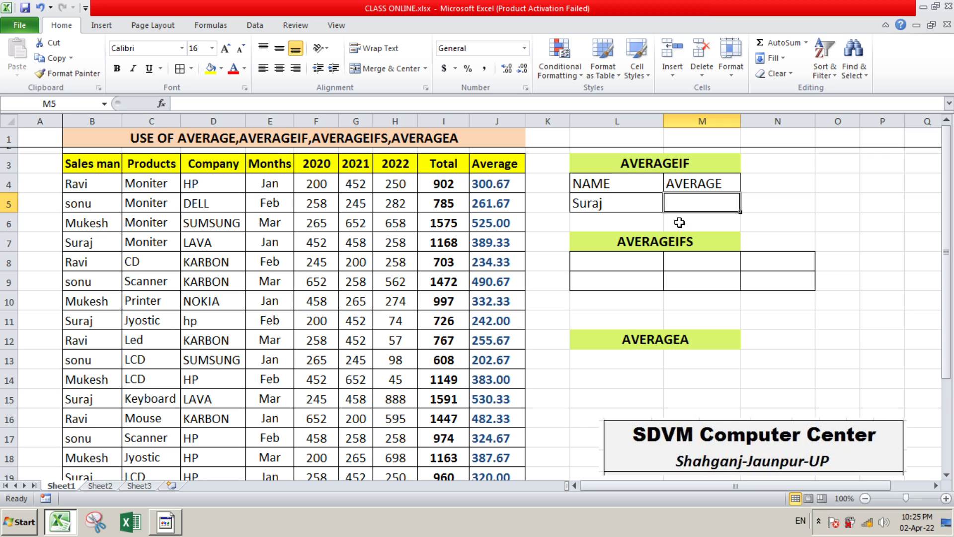
Begin an AVERAGEIF formula in M5, under AVERAGE in the AVERAGEIF table.
{"action": "type", "text": "="}
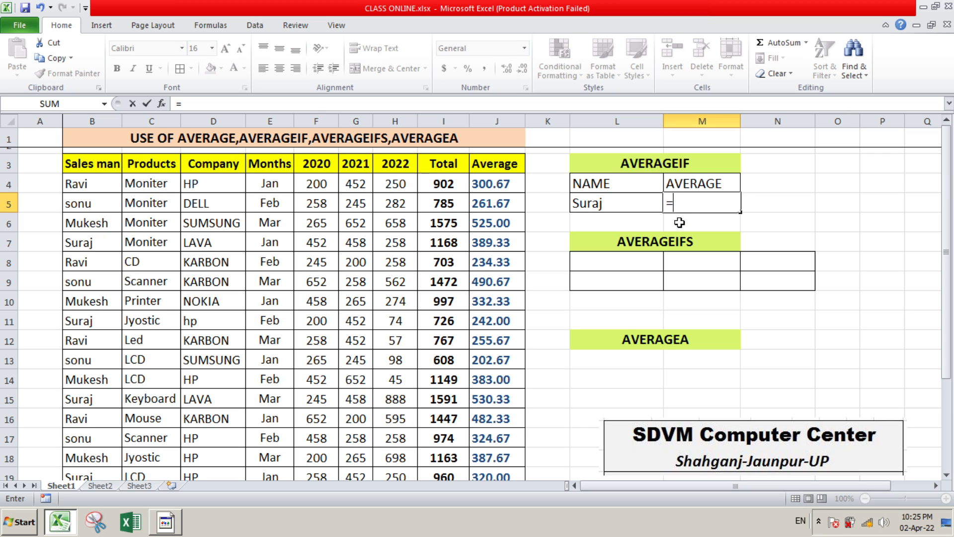
{"action": "type", "text": "aver"}
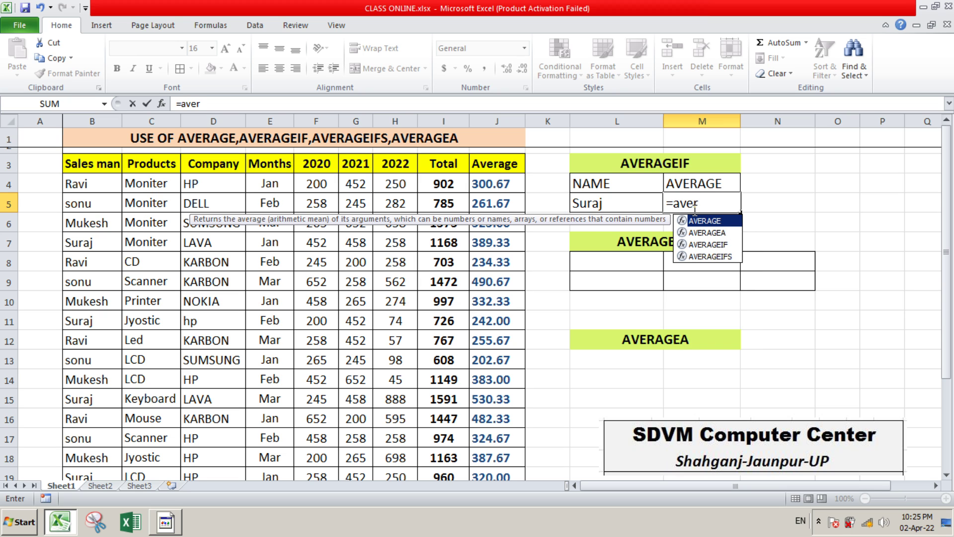
{"action": "key", "text": "Down"}
{"action": "key", "text": "Tab"}
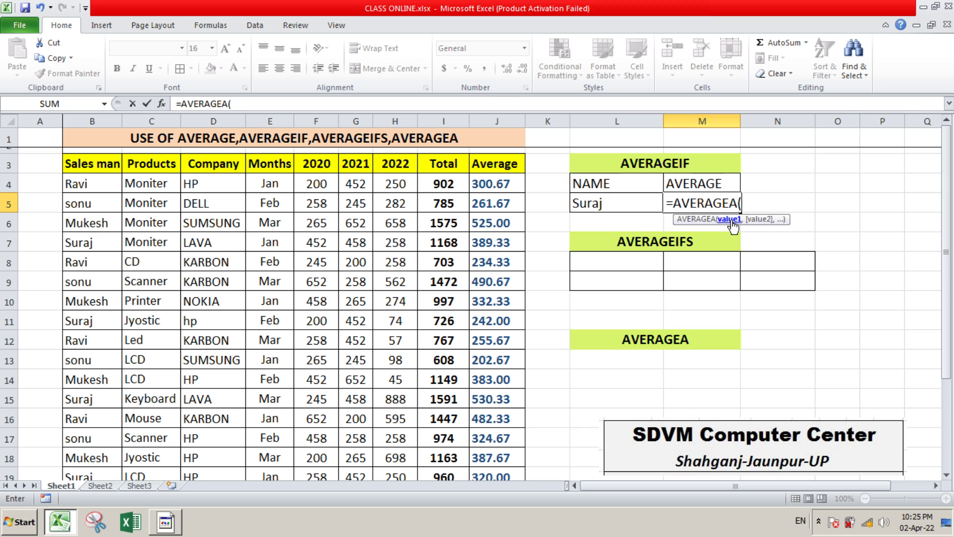
{"action": "key", "text": "BackSpace"}
{"action": "key", "text": "BackSpace"}
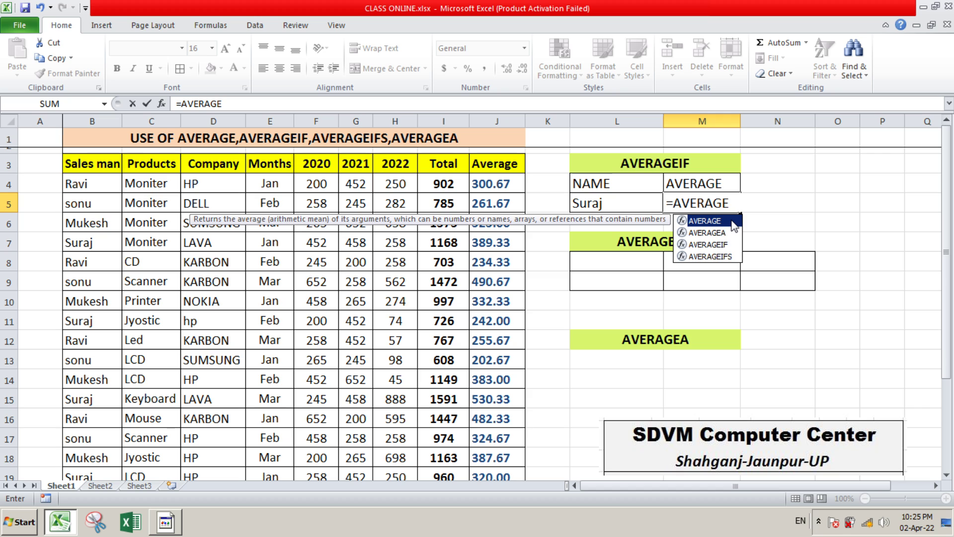
{"action": "type", "text": "i"}
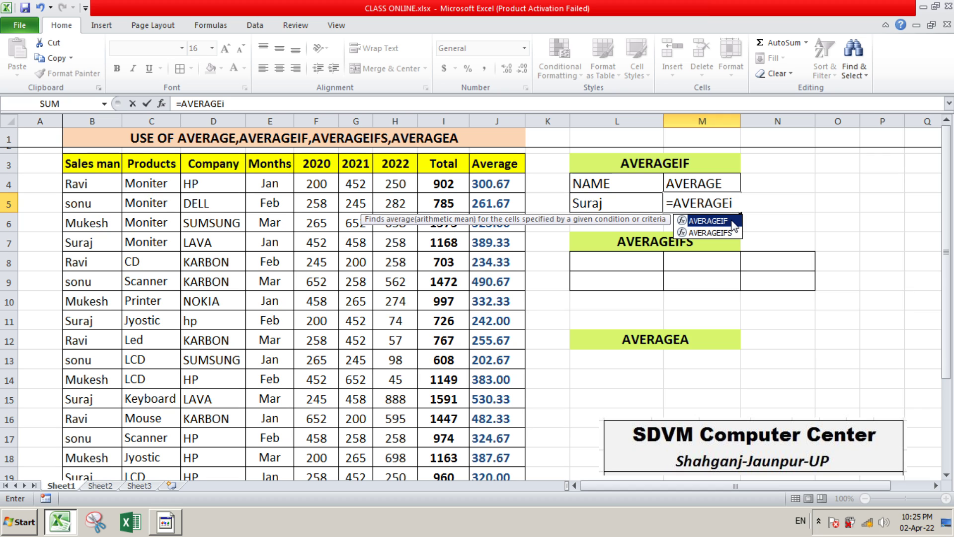
{"action": "double_click", "coordinate": [733, 221]}
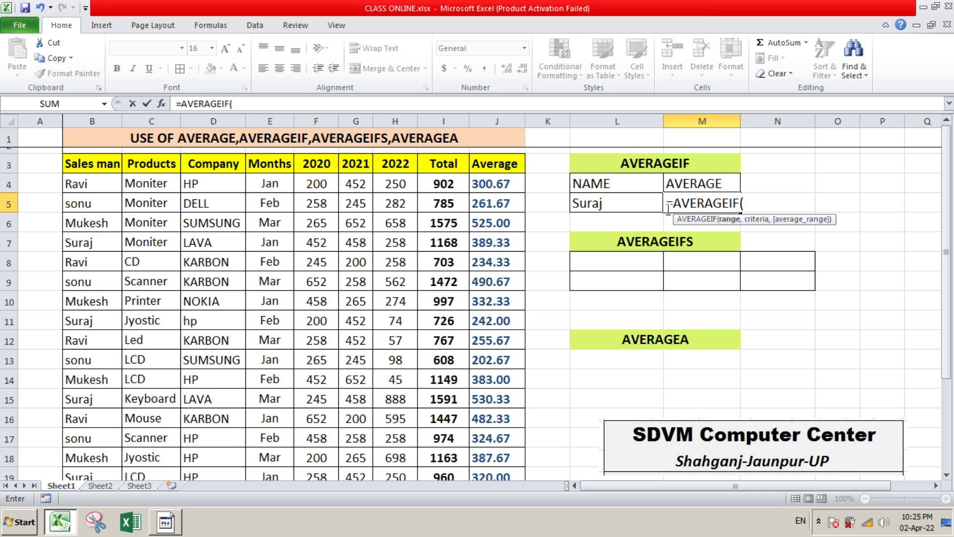
Complete the M5 formula as =AVERAGEIF(B4:B24,L5,I4:I24) to average the totals of the salesman named in L5.
{"action": "left_click_drag", "start_coordinate": [87, 184], "coordinate": [95, 469]}
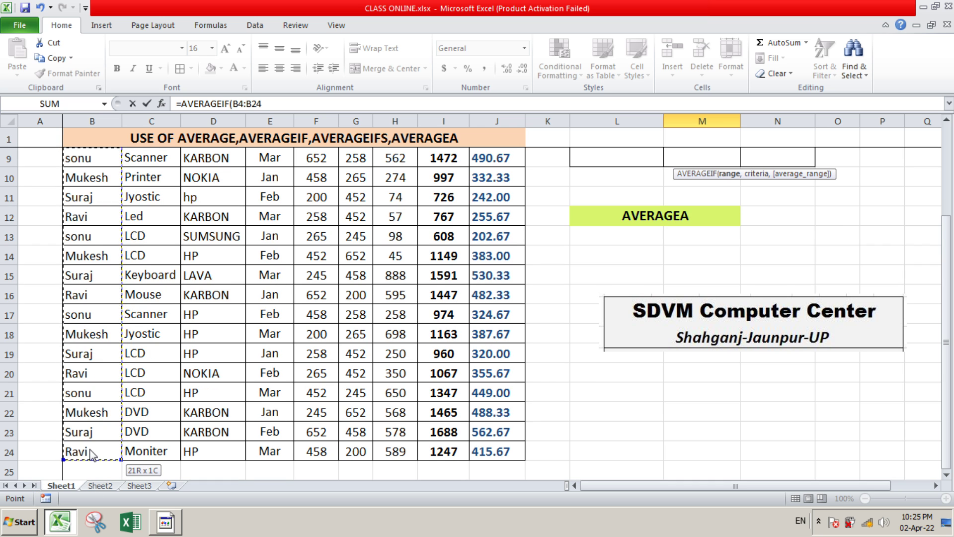
{"action": "scroll", "coordinate": [696, 294], "scroll_direction": "up", "scroll_amount": 2}
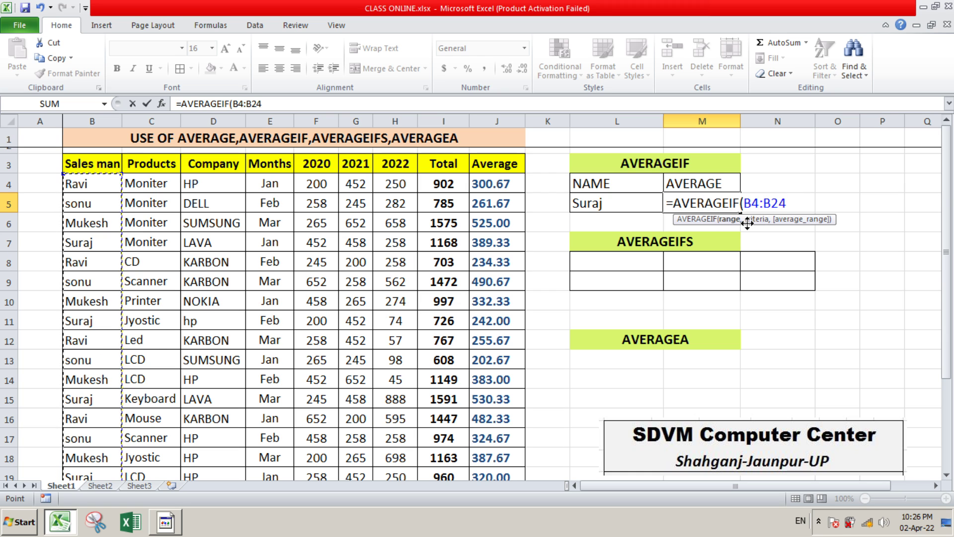
{"action": "type", "text": ","}
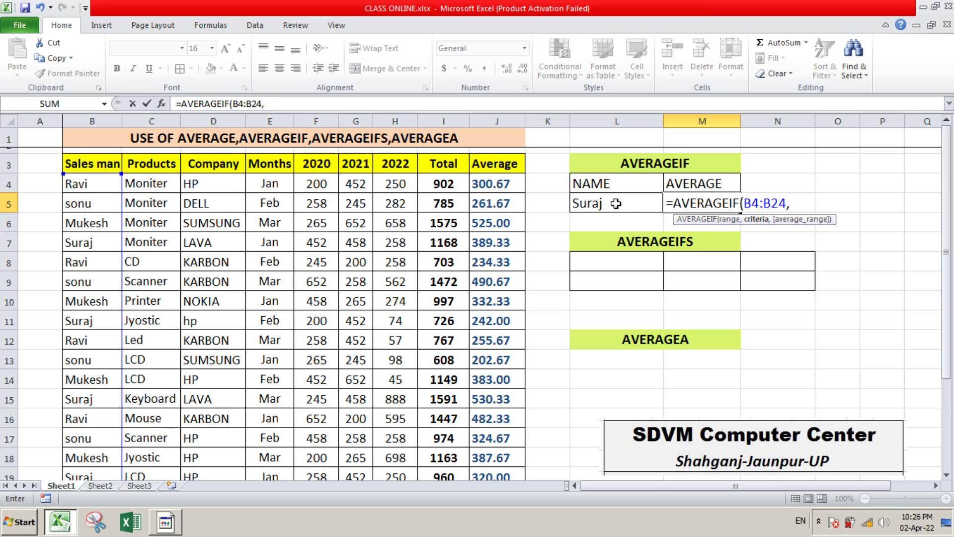
{"action": "left_click", "coordinate": [616, 203]}
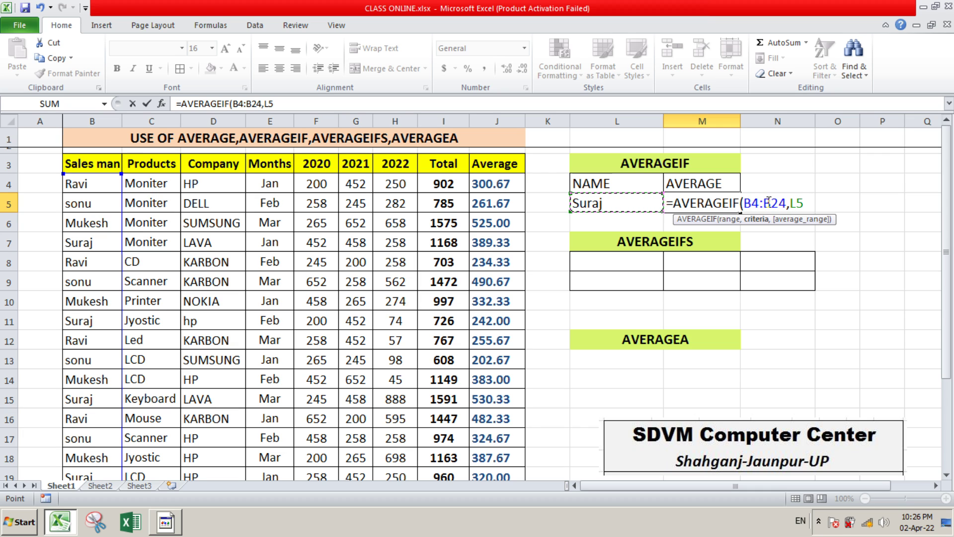
{"action": "type", "text": ","}
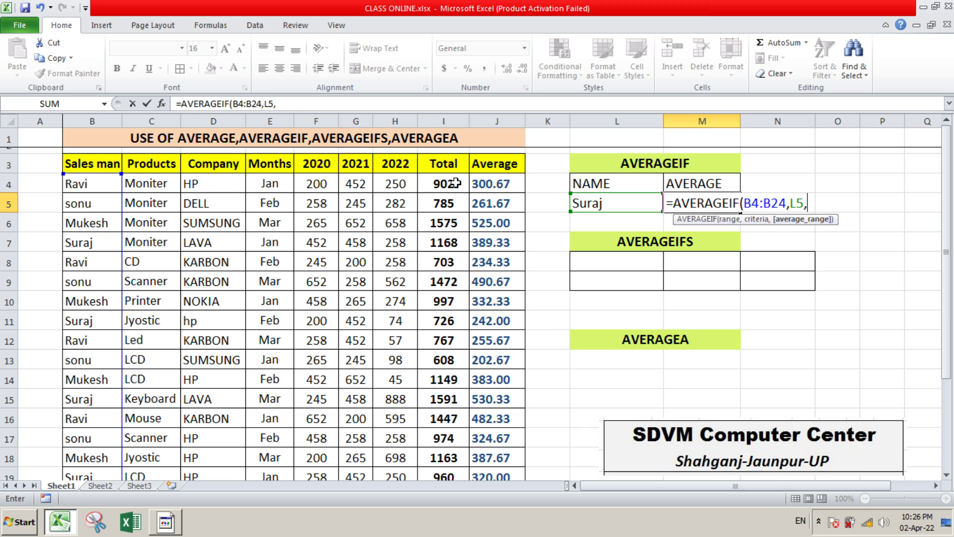
{"action": "left_click_drag", "start_coordinate": [454, 184], "coordinate": [452, 452]}
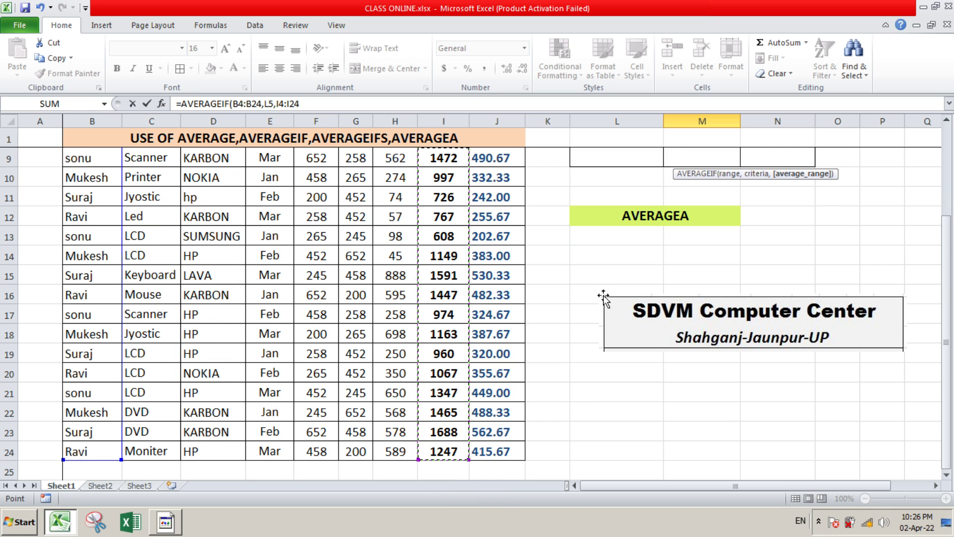
{"action": "scroll", "coordinate": [721, 209], "scroll_direction": "up", "scroll_amount": 2}
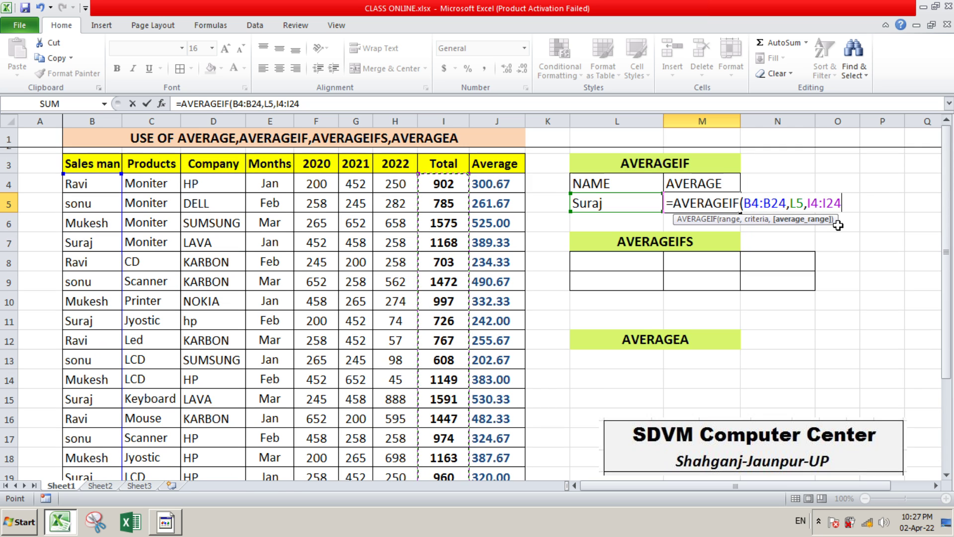
{"action": "type", "text": ")"}
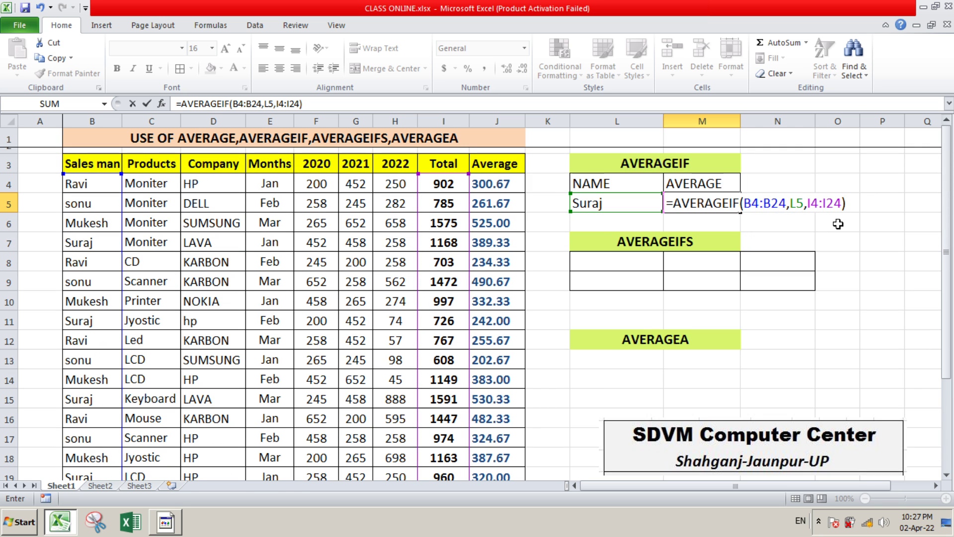
{"action": "key", "text": "Return"}
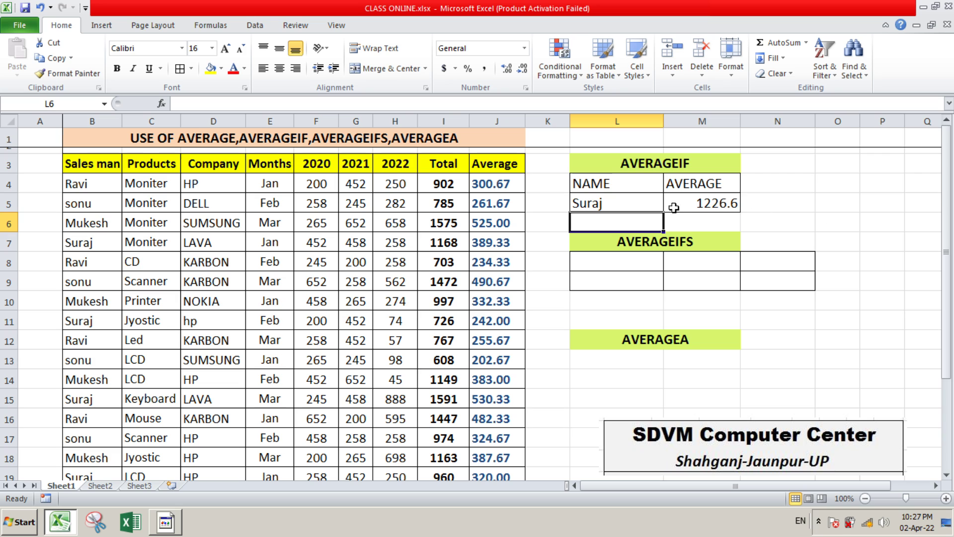
Format the AVERAGEIF result in M5 with two decimal places.
{"action": "left_click", "coordinate": [730, 201]}
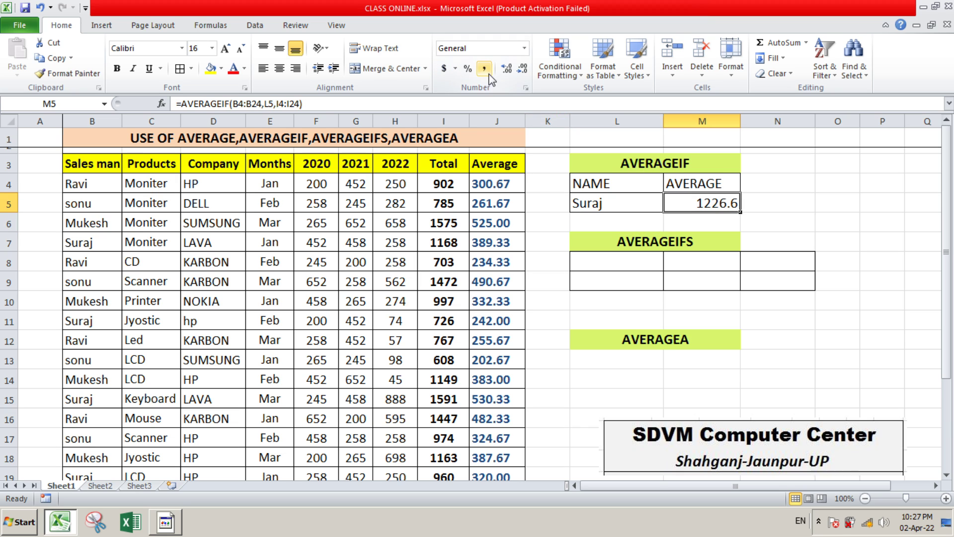
{"action": "left_click", "coordinate": [523, 70]}
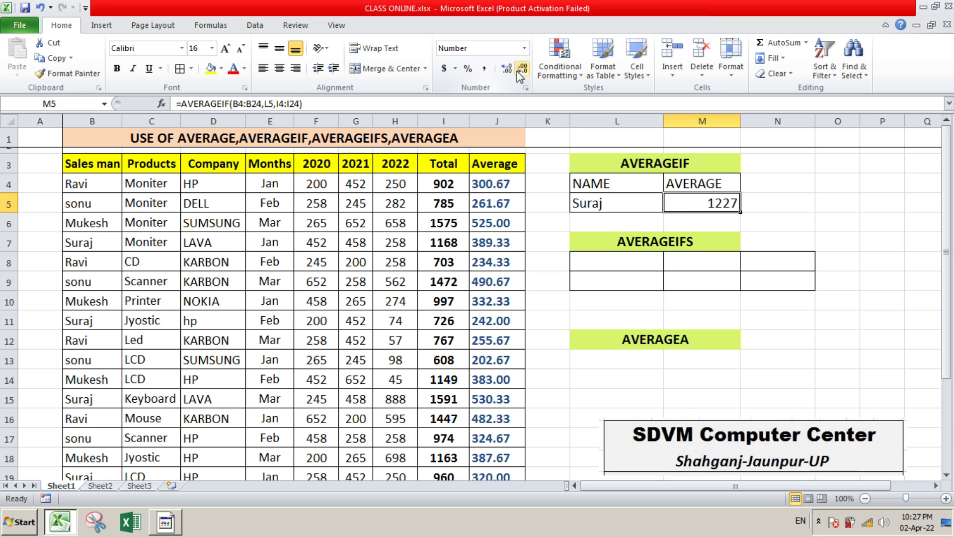
{"action": "left_click", "coordinate": [512, 71]}
{"action": "left_click", "coordinate": [512, 71]}
{"action": "left_click", "coordinate": [630, 209]}
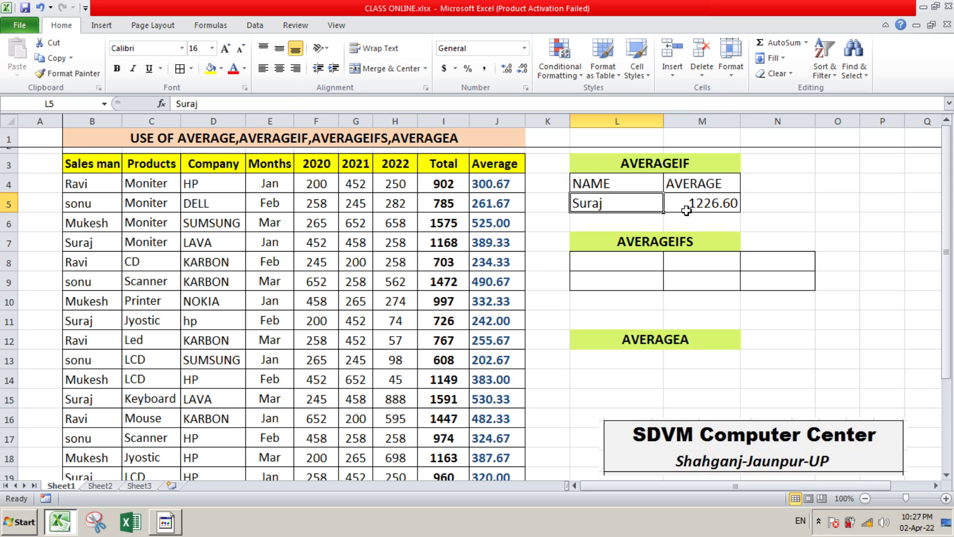
{"action": "left_click", "coordinate": [702, 210]}
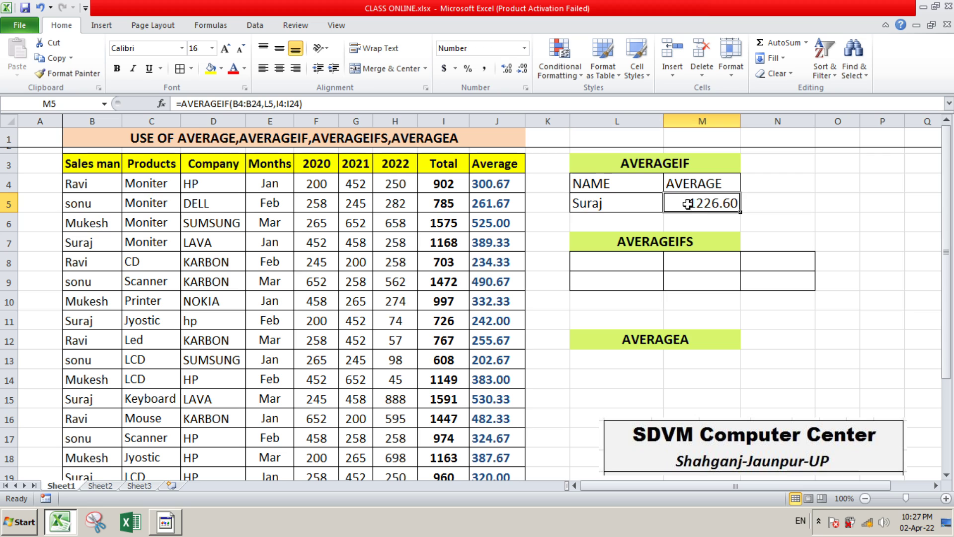
Test the AVERAGEIF formula by replacing the name in L5 with the row 4 salesman's, and with the row 5 salesman's.
{"action": "left_click", "coordinate": [619, 205]}
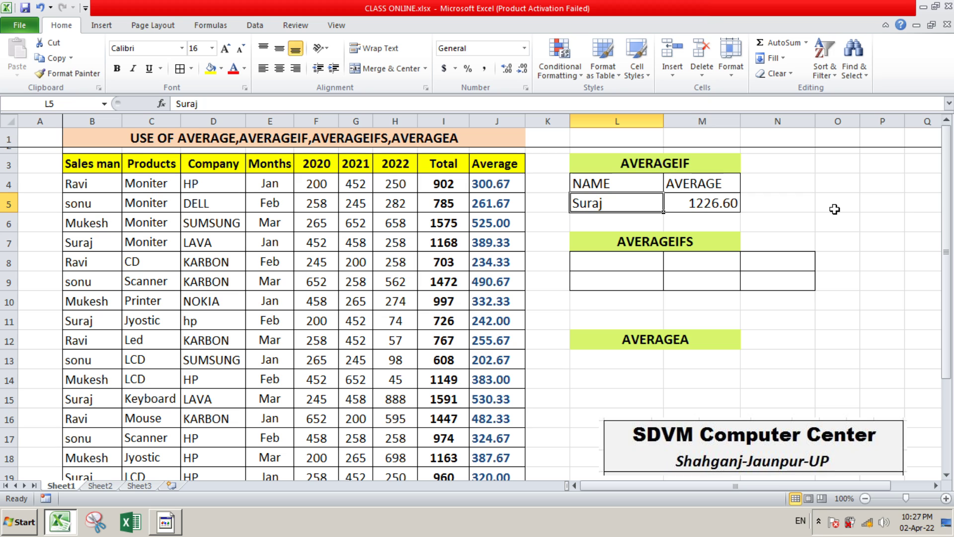
{"action": "type", "text": "ravi"}
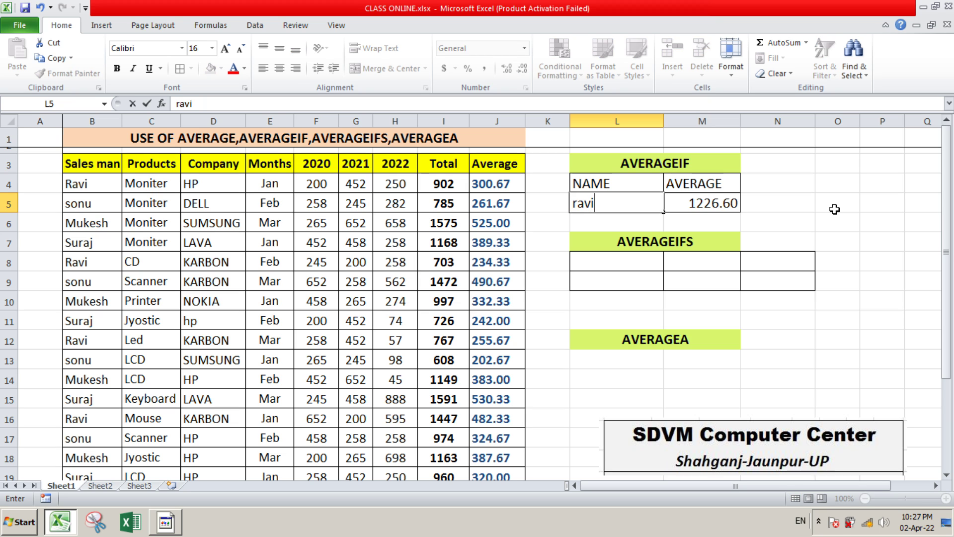
{"action": "key", "text": "Return"}
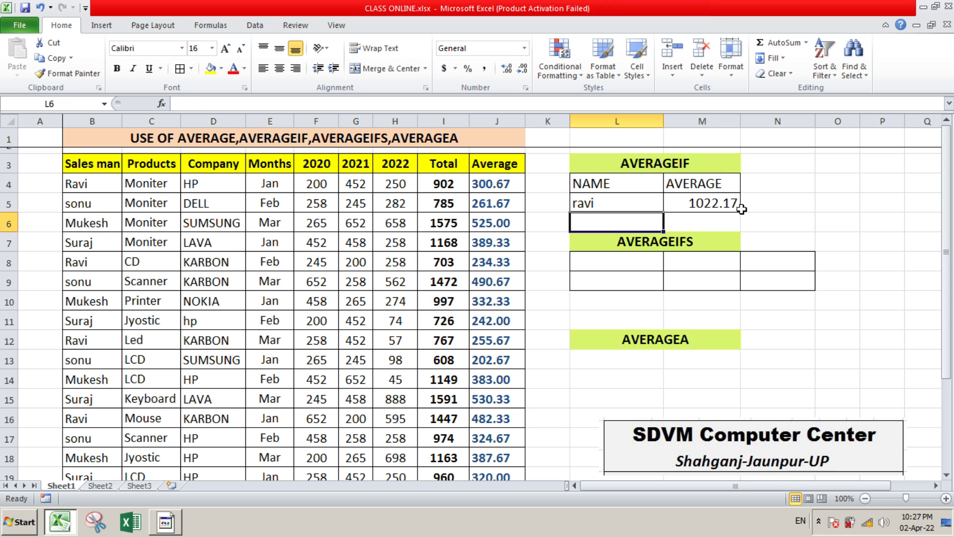
{"action": "left_click", "coordinate": [586, 202]}
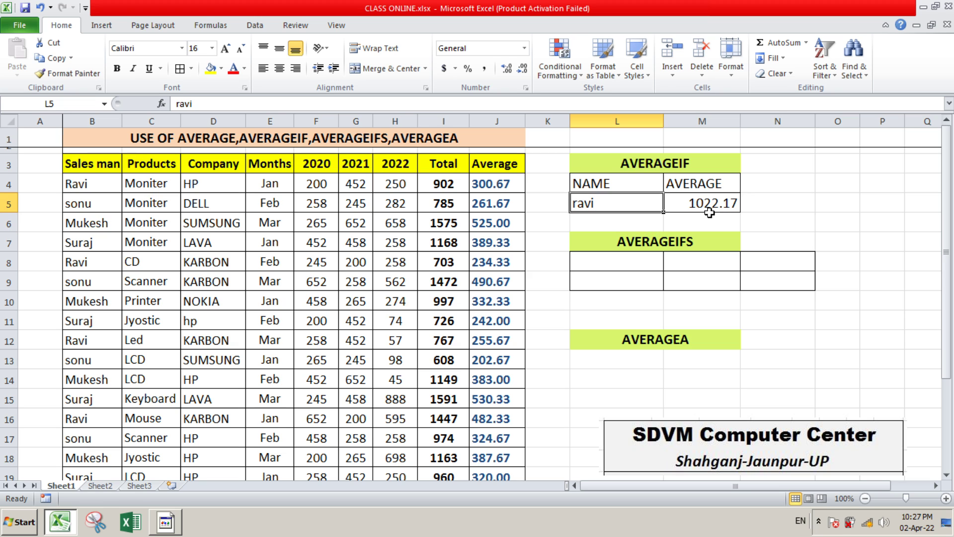
{"action": "type", "text": "sonu"}
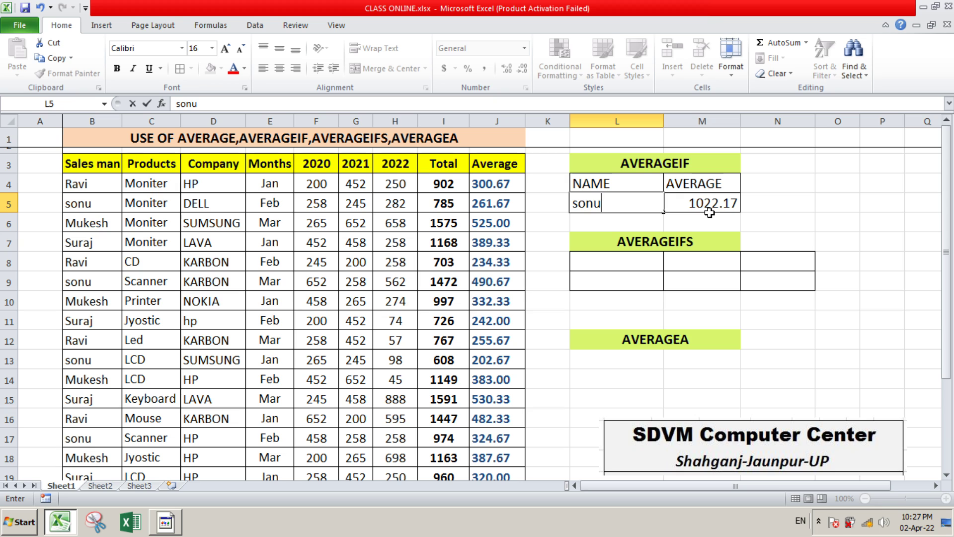
{"action": "key", "text": "Return"}
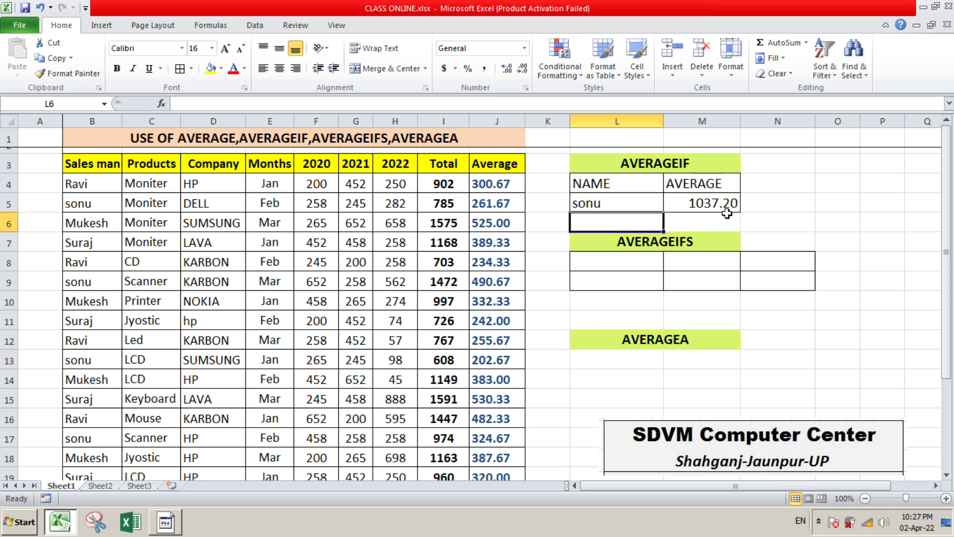
Replace the name in L5 with that of the salesman in row 6.
{"action": "left_click", "coordinate": [622, 204]}
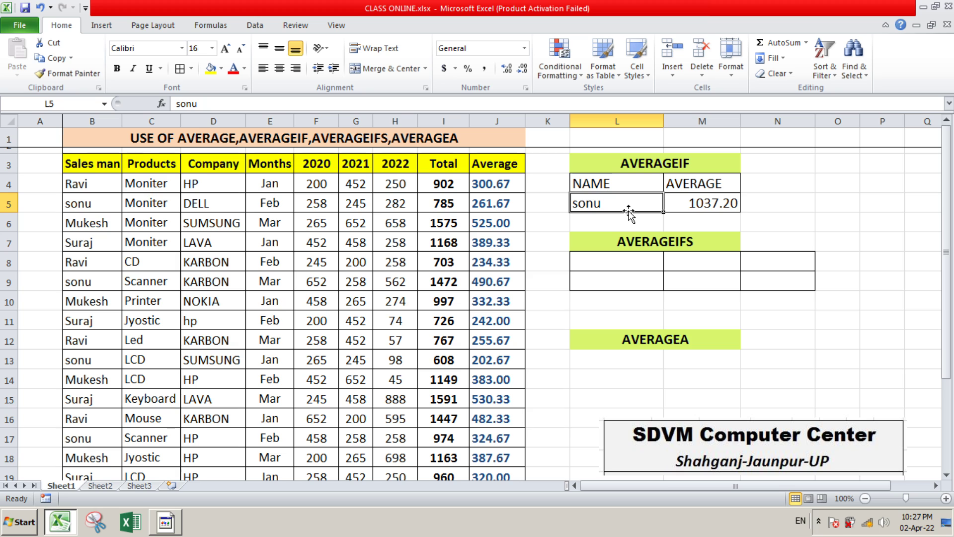
{"action": "type", "text": "Mukes"}
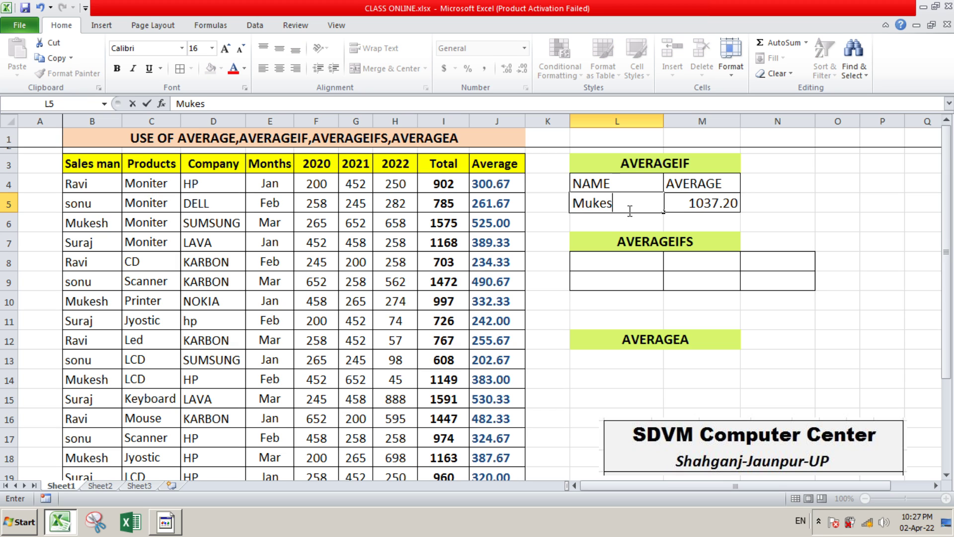
{"action": "type", "text": "h"}
{"action": "key", "text": "Return"}
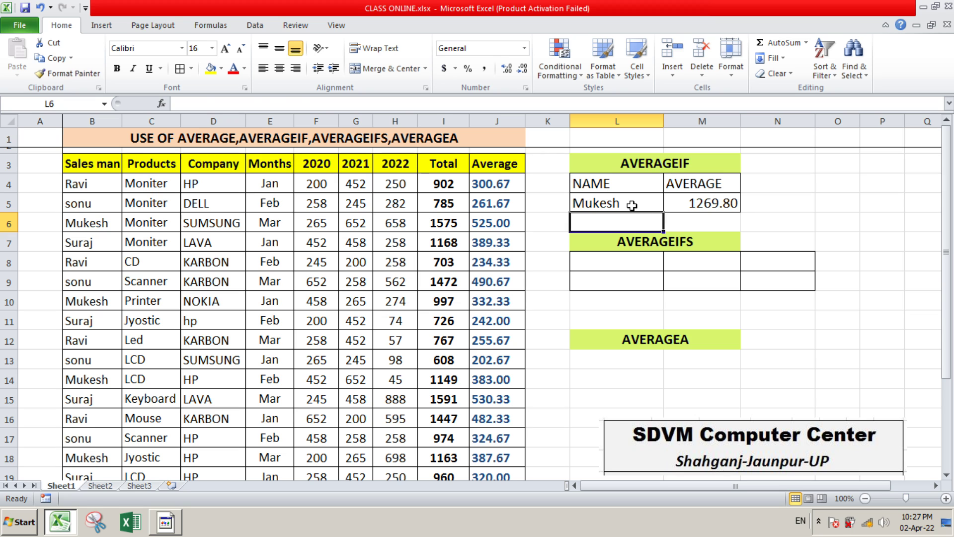
Review the range, criteria and average range arguments of the AVERAGEIF formula in M5.
{"action": "left_click", "coordinate": [693, 204]}
{"action": "left_click", "coordinate": [295, 103]}
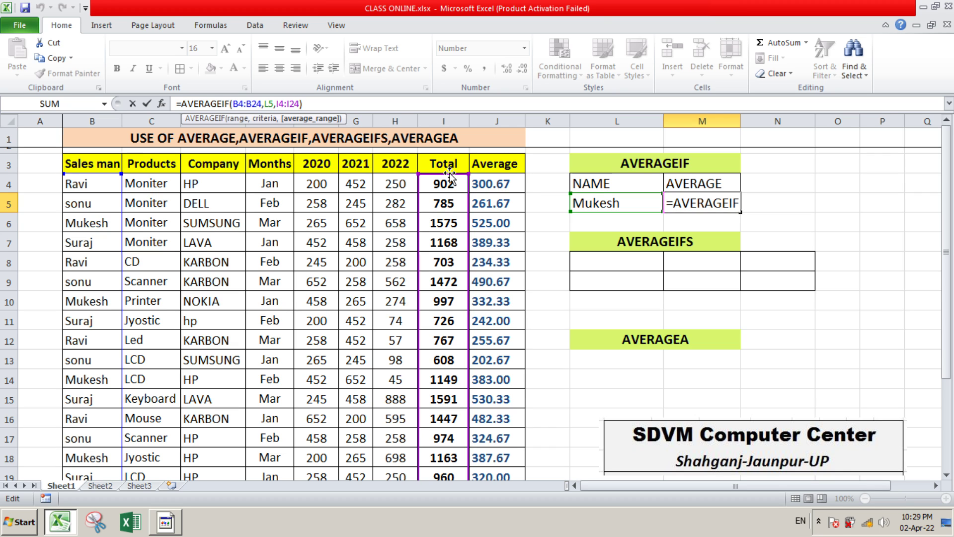
{"action": "key", "text": "Return"}
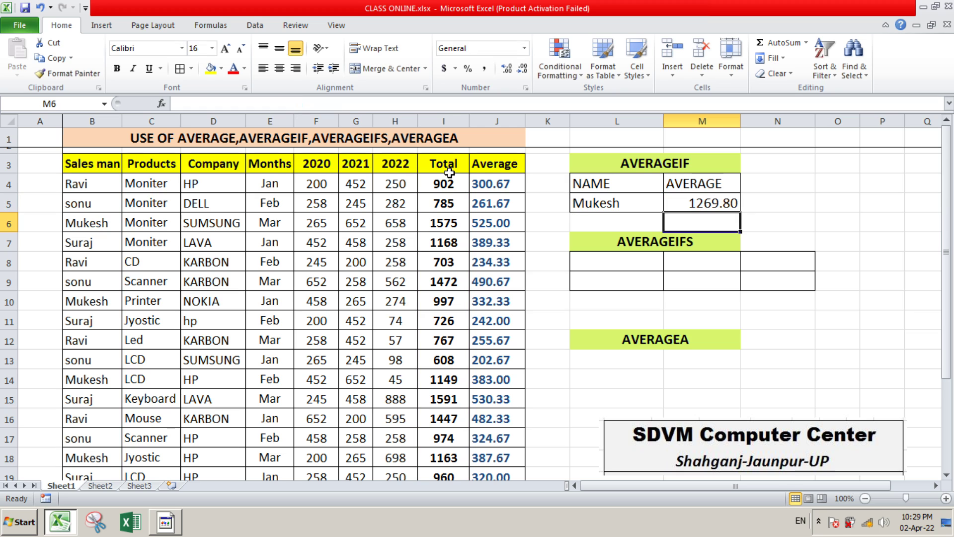